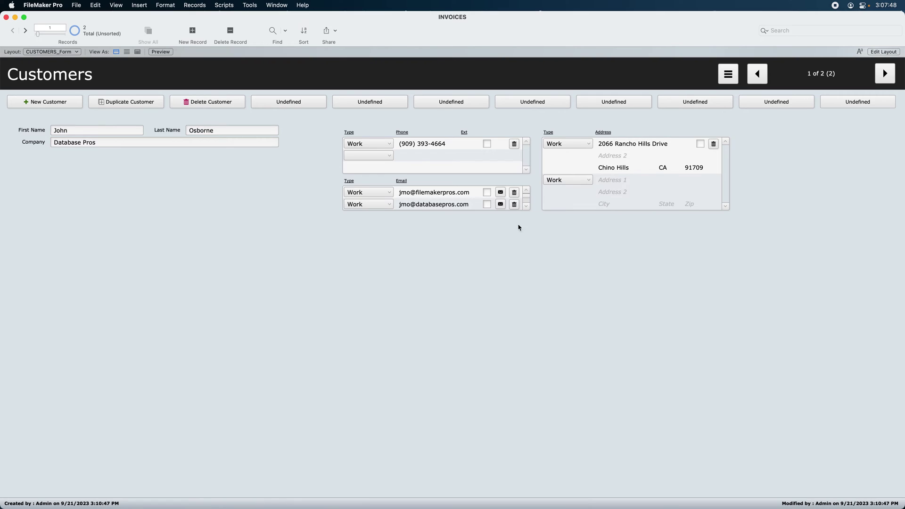
pyautogui.click(423, 157)
pyautogui.write('12345566')
pyautogui.click(311, 170)
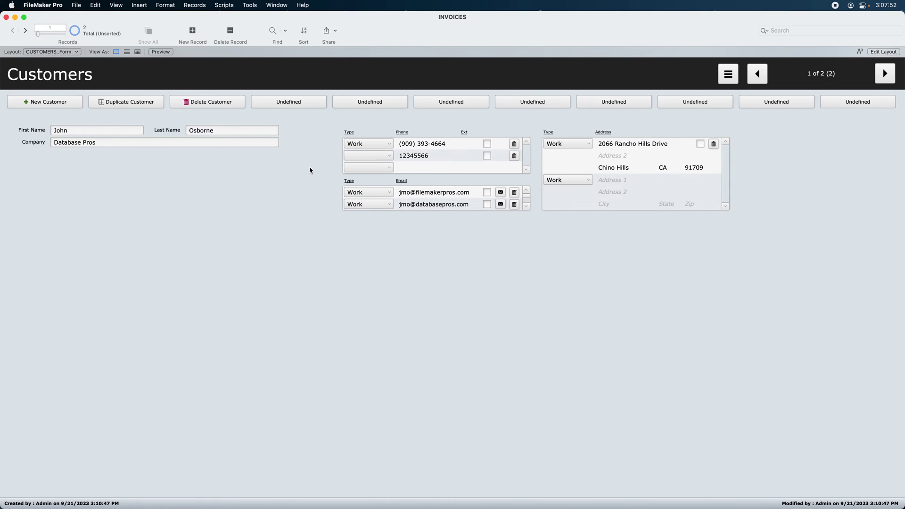
pyautogui.click(422, 158)
pyautogui.press('KP_Enter')
pyautogui.click(245, 3)
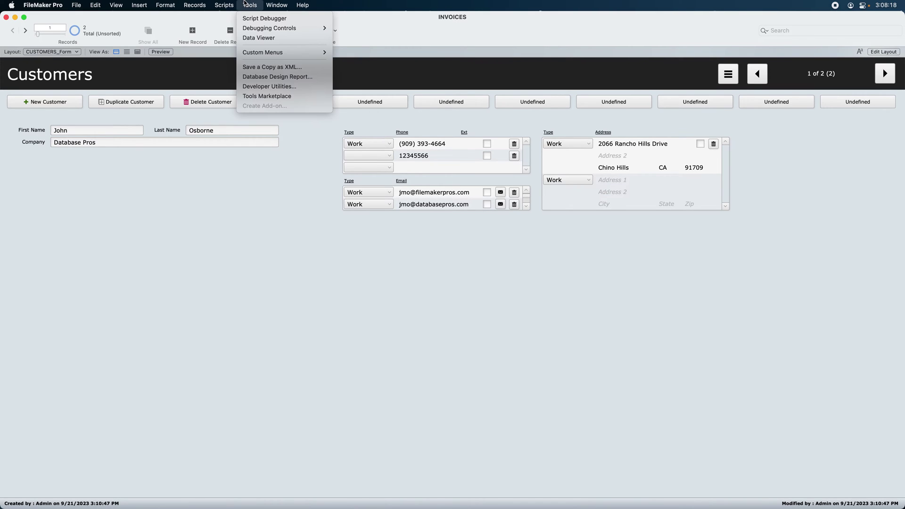
pyautogui.click(249, 39)
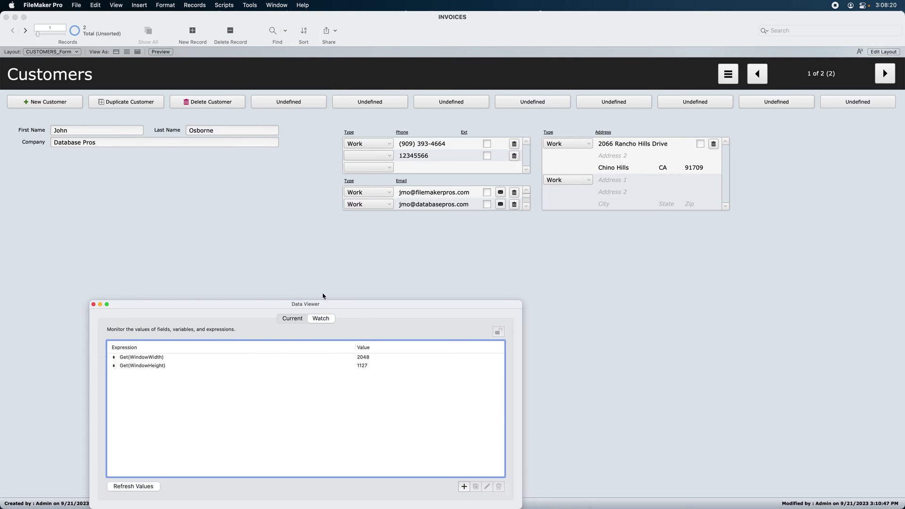
pyautogui.moveTo(332, 306); pyautogui.dragTo(524, 260)
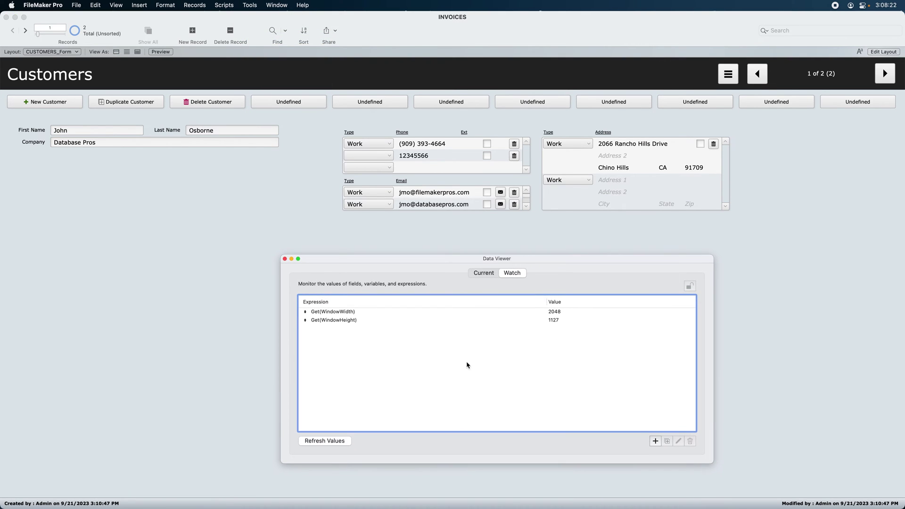
pyautogui.click(348, 314)
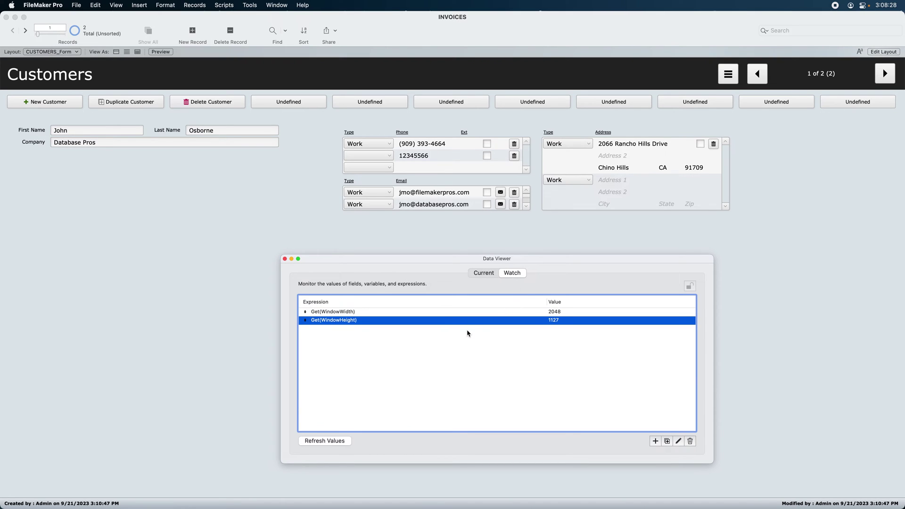
pyautogui.click(655, 442)
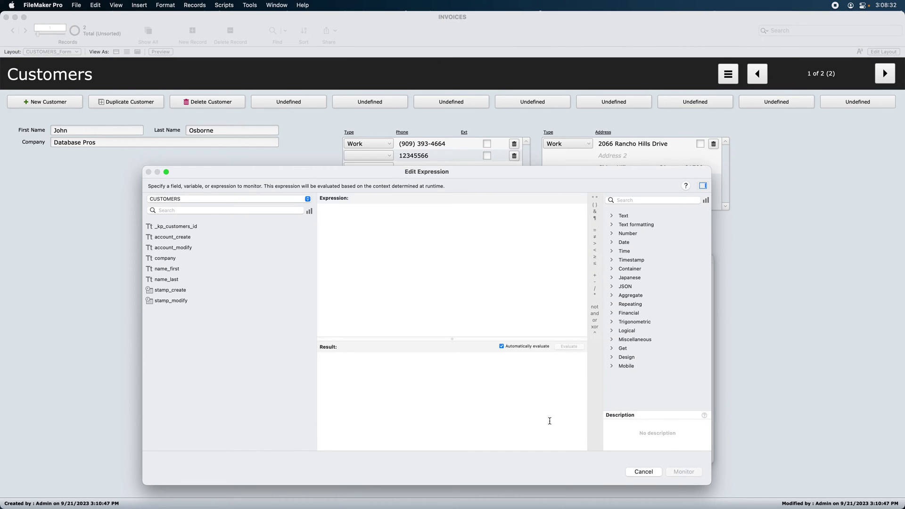
pyautogui.write('Filter')
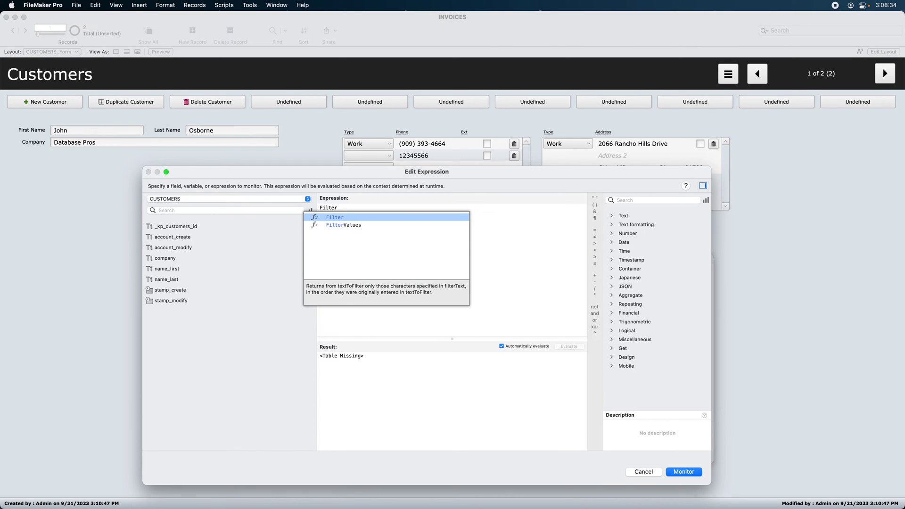
pyautogui.write('(')
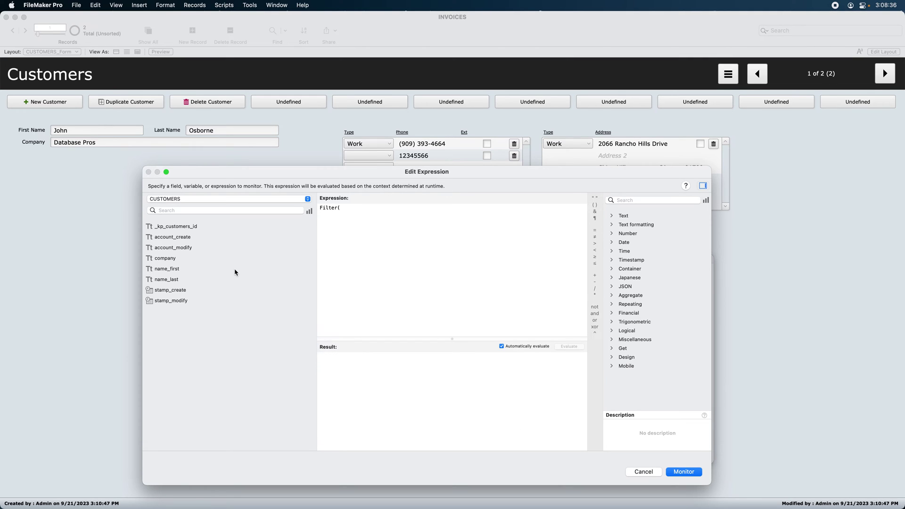
pyautogui.click(188, 201)
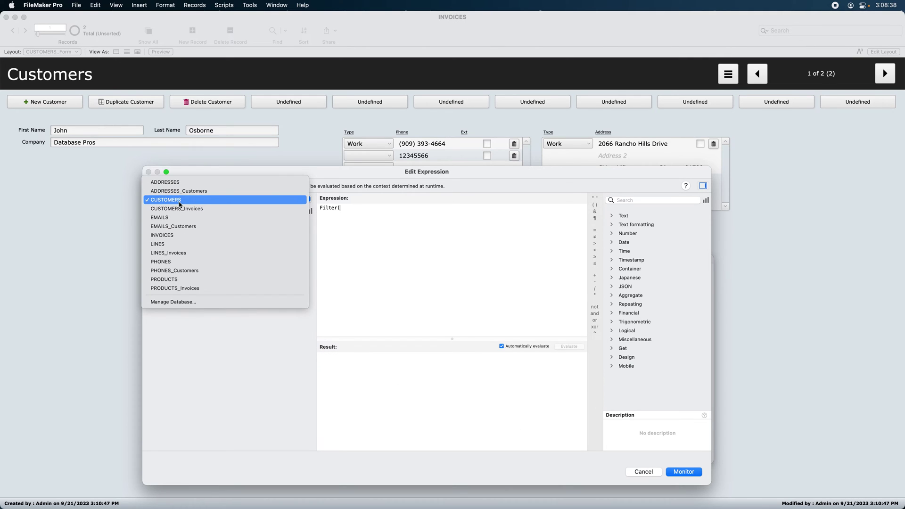
pyautogui.click(184, 270)
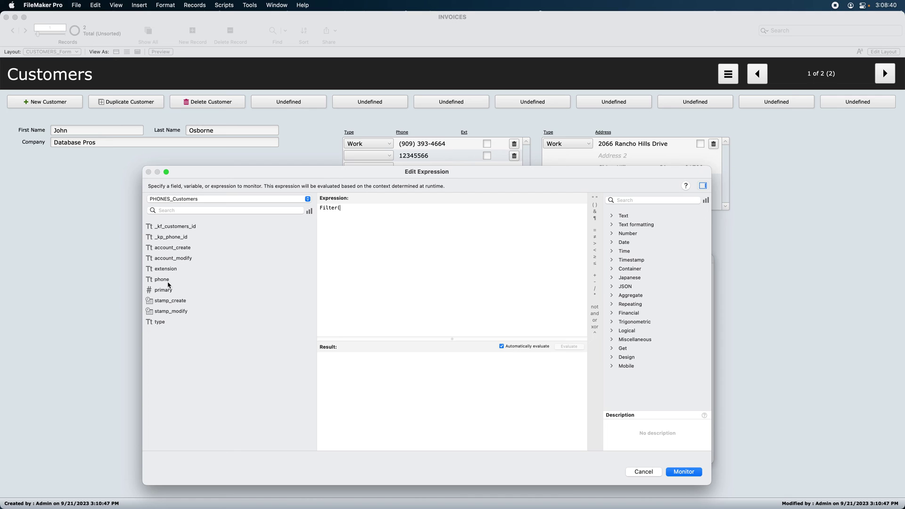
pyautogui.doubleClick(168, 281)
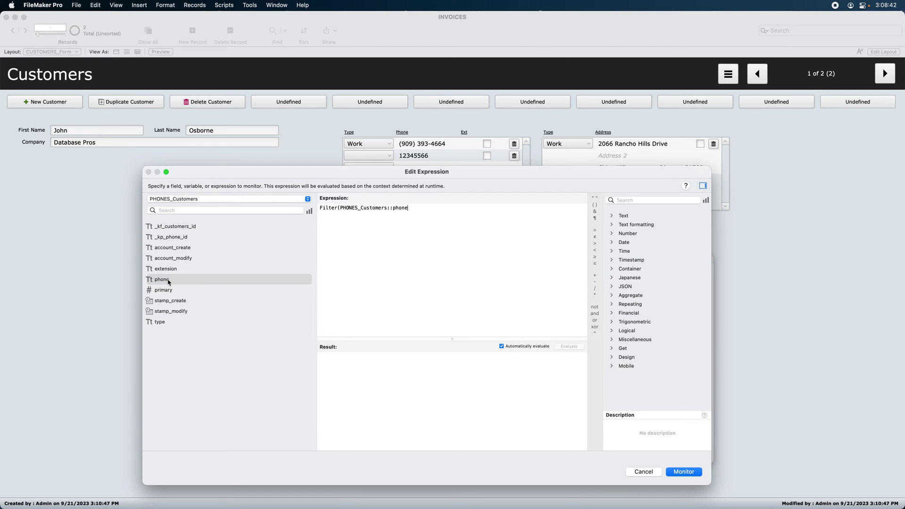
pyautogui.write('; ')
pyautogui.write('01234')
pyautogui.write('567899')
pyautogui.write(')')
pyautogui.moveTo(357, 357); pyautogui.dragTo(316, 360)
pyautogui.click(323, 223)
pyautogui.write('"')
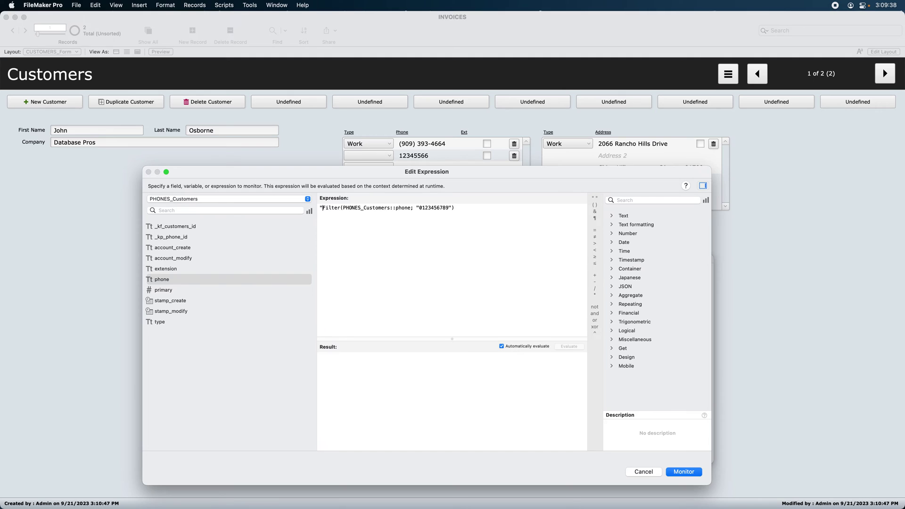
pyautogui.write('(" & ')
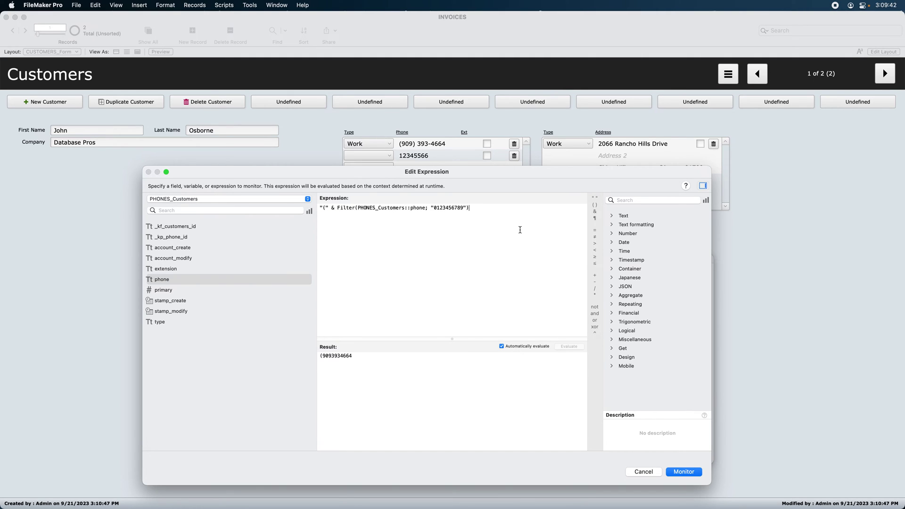
pyautogui.write('&')
pyautogui.write(')"')
pyautogui.write('Left(')
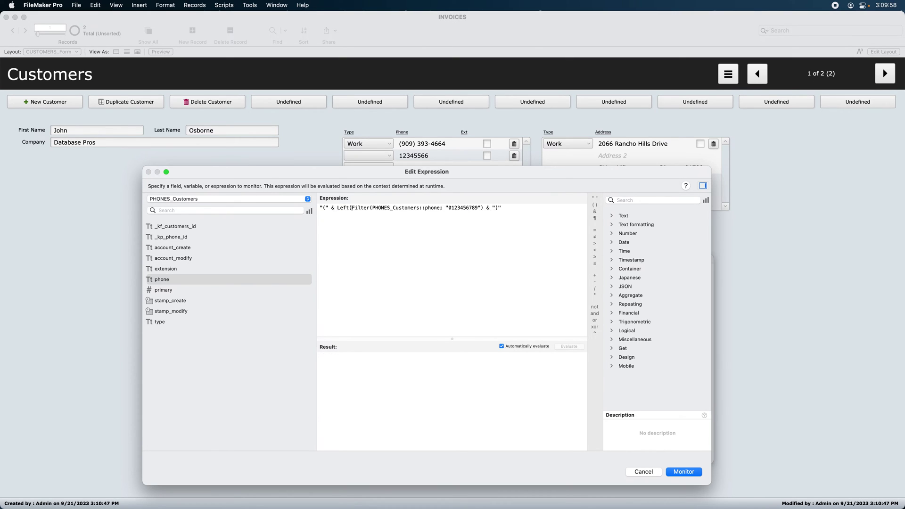
# Wrap the first three digits as "(" & Left(...; 3) & ") " and start a Middle part on a new line.
pyautogui.click(482, 209)
pyautogui.write('; 3)')
pyautogui.click(510, 210)
pyautogui.click(528, 231)
pyautogui.press('Return')
pyautogui.write('&')
pyautogui.press('Return')
pyautogui.doubleClick(325, 214)
pyautogui.click(324, 236)
pyautogui.write('M')
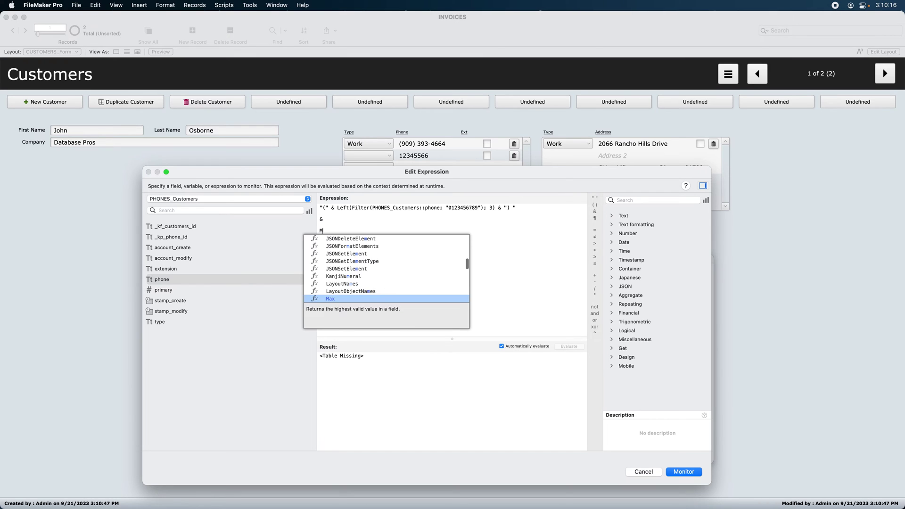
pyautogui.write('iddle(')
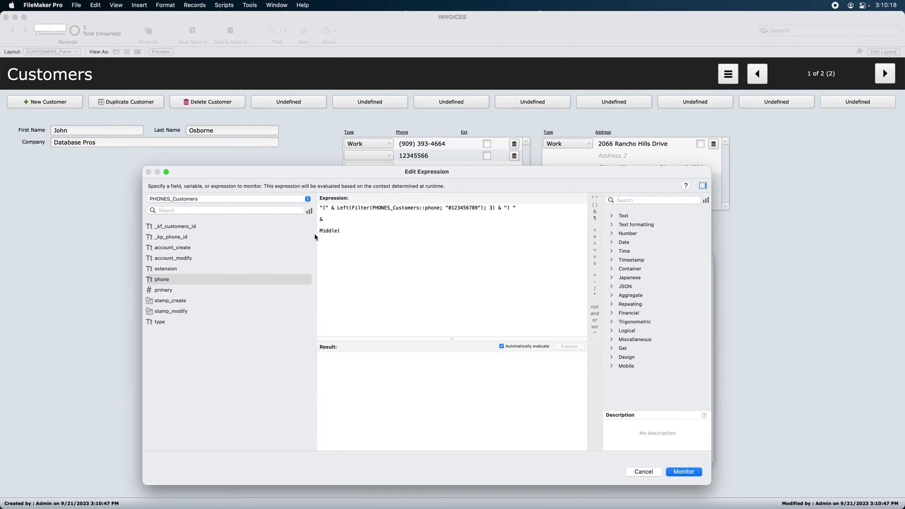
# Build the Middle part reusing the copied Filter call, followed by & "-".
pyautogui.moveTo(352, 208); pyautogui.dragTo(482, 208)
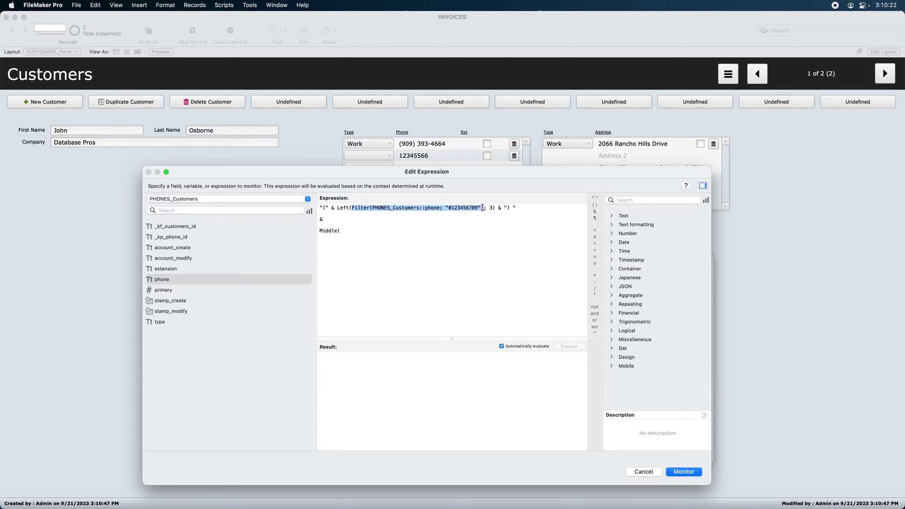
pyautogui.press('super+c')
pyautogui.click(380, 251)
pyautogui.press('super+v')
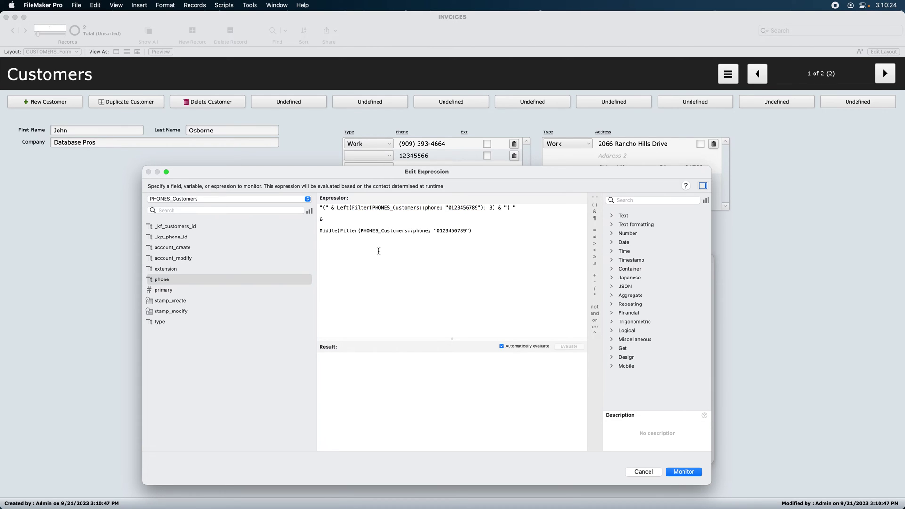
pyautogui.doubleClick(490, 208)
pyautogui.click(482, 232)
pyautogui.write('4; 3)')
pyautogui.press('Return')
pyautogui.write('&')
pyautogui.press('Return')
pyautogui.write('Right')
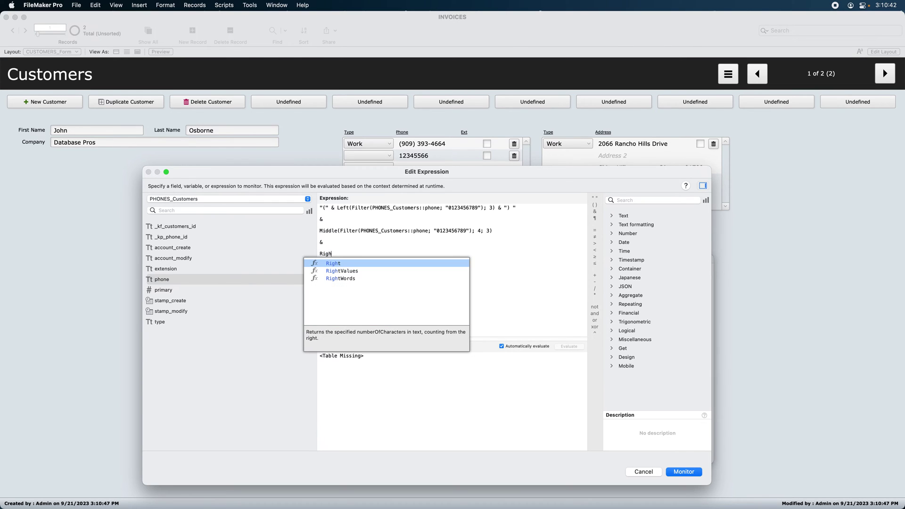
pyautogui.write('(')
pyautogui.press('super+v')
pyautogui.write('; 4')
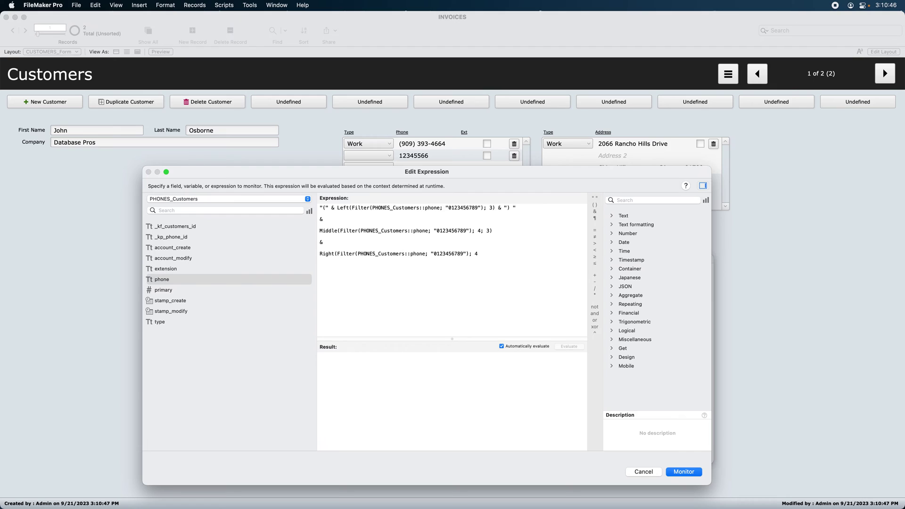
pyautogui.write(')')
pyautogui.click(499, 231)
pyautogui.write('& ')
pyautogui.write('"-" &')
pyautogui.press('BackSpace')
pyautogui.moveTo(352, 208); pyautogui.dragTo(483, 208)
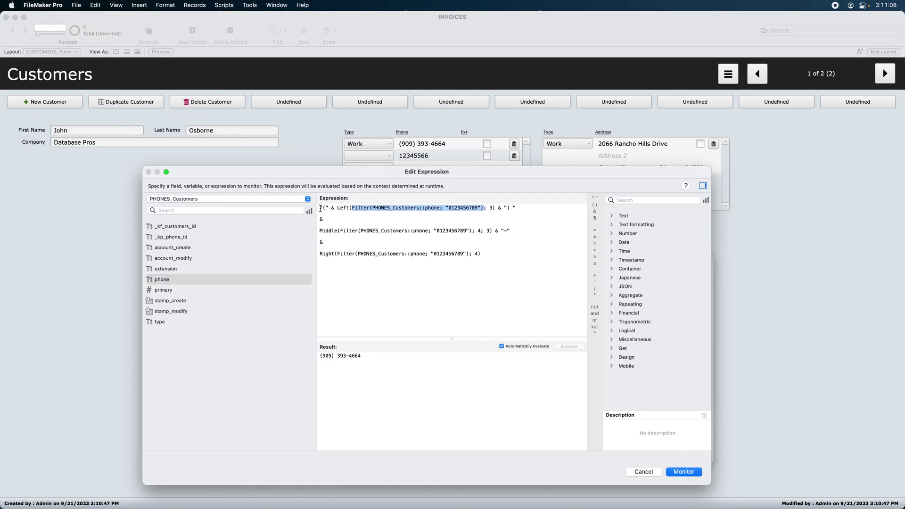
pyautogui.click(321, 209)
pyautogui.press('Return')
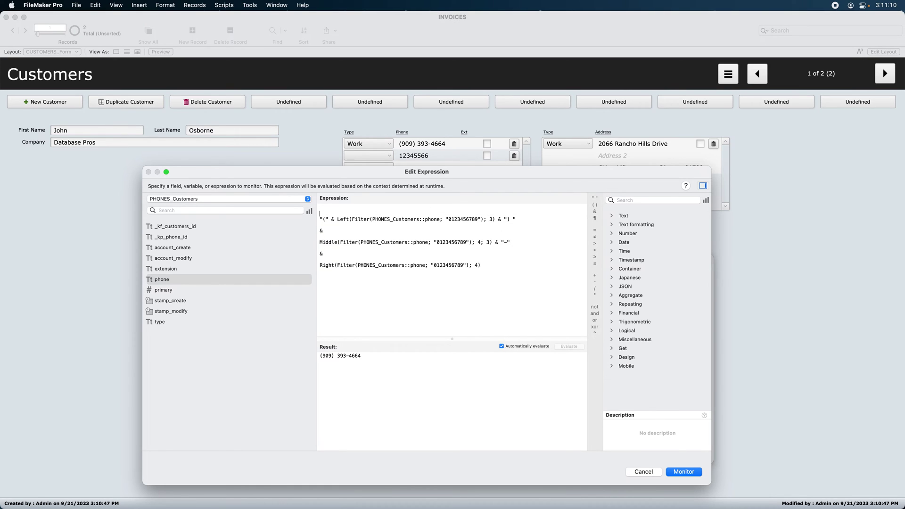
pyautogui.press('Up')
pyautogui.write('Let(')
pyautogui.press('Return')
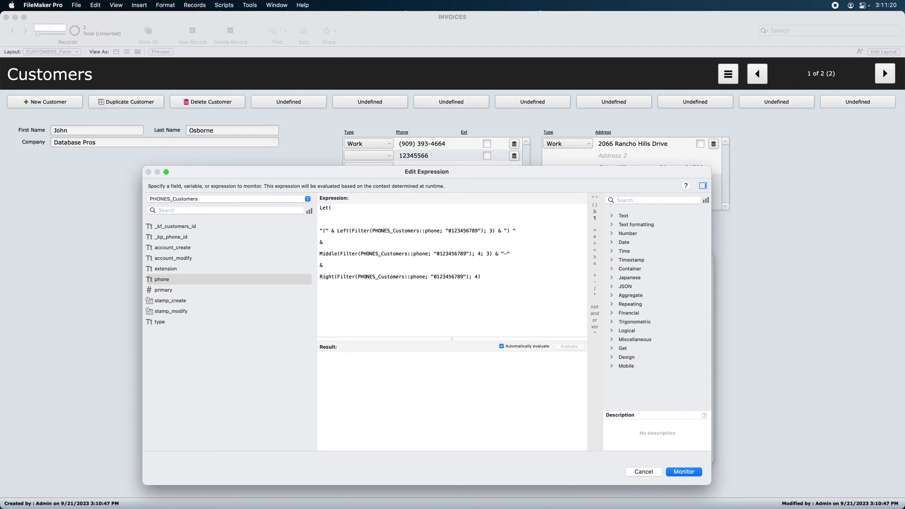
pyautogui.write('@Phone =')
pyautogui.click(345, 221)
pyautogui.press('super+v')
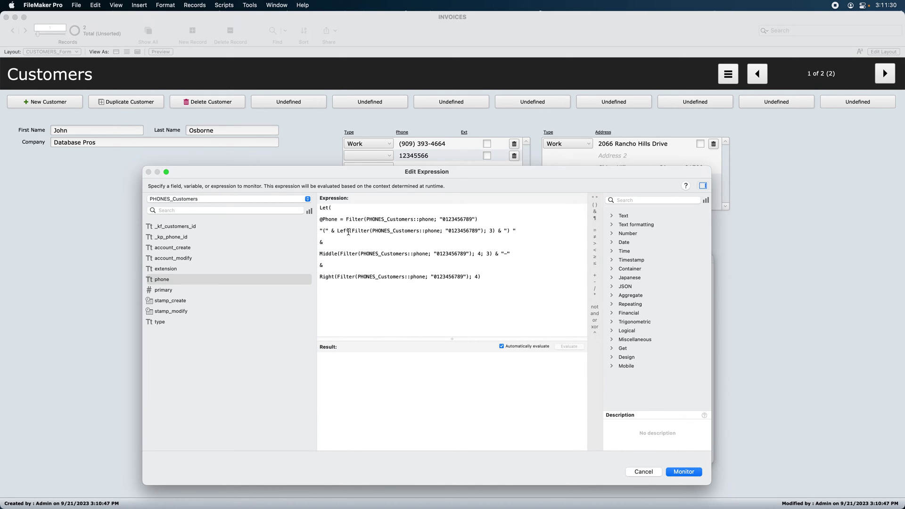
pyautogui.write('; 3')
pyautogui.write(')')
pyautogui.moveTo(484, 221); pyautogui.dragTo(309, 206)
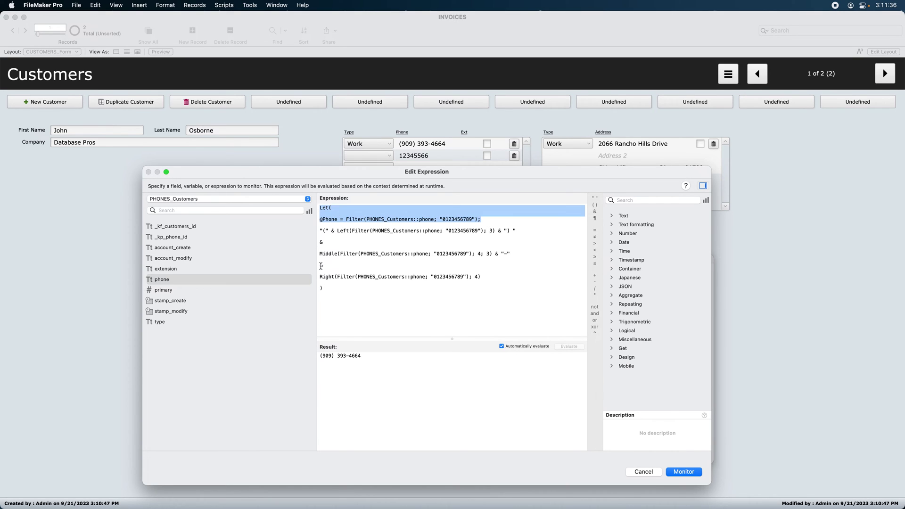
pyautogui.doubleClick(321, 288)
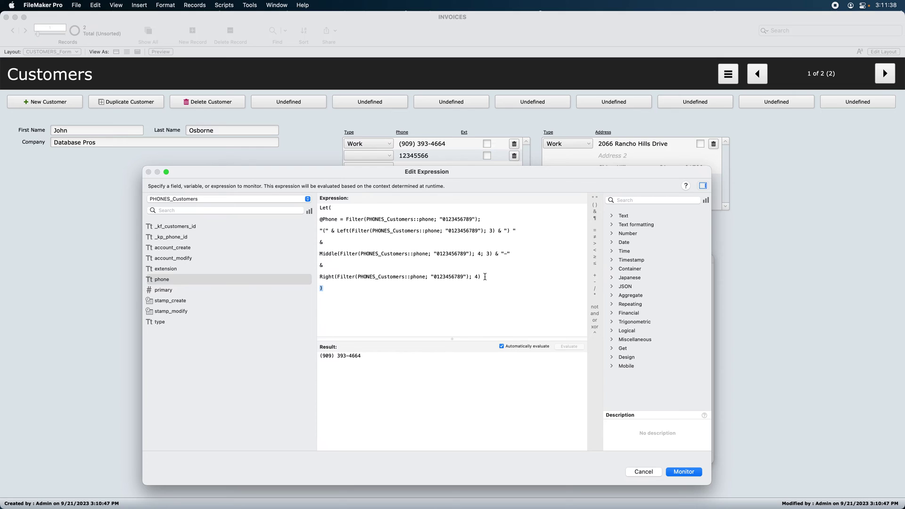
pyautogui.moveTo(484, 276); pyautogui.dragTo(319, 231)
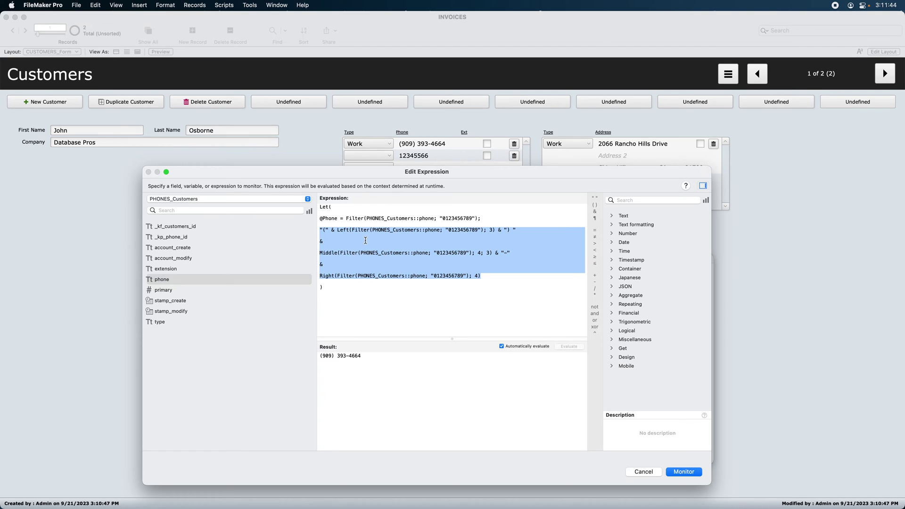
pyautogui.click(352, 230)
pyautogui.moveTo(352, 230); pyautogui.dragTo(488, 232)
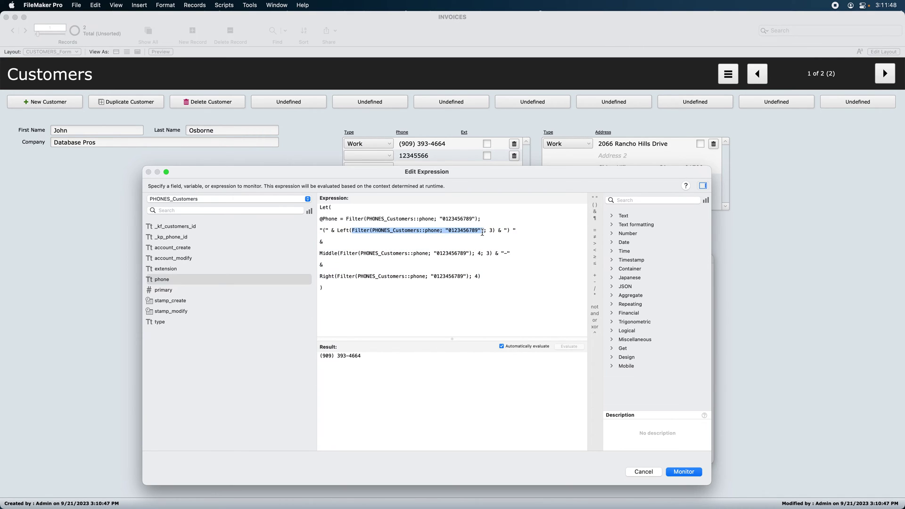
pyautogui.write('@Phone')
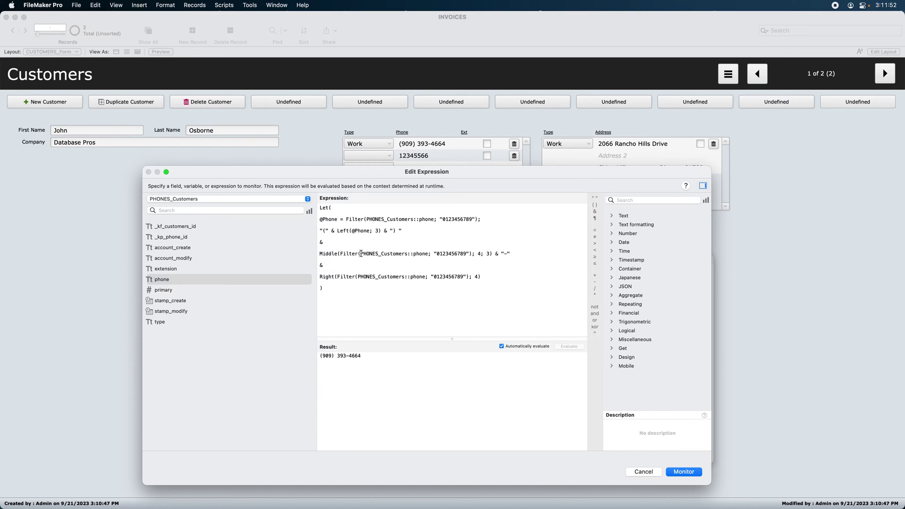
pyautogui.moveTo(361, 253); pyautogui.dragTo(474, 253)
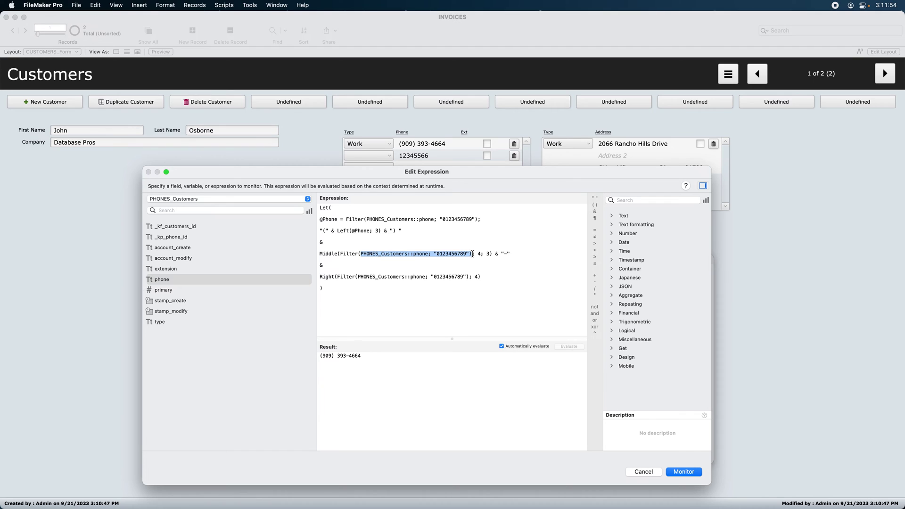
pyautogui.write('@Phone')
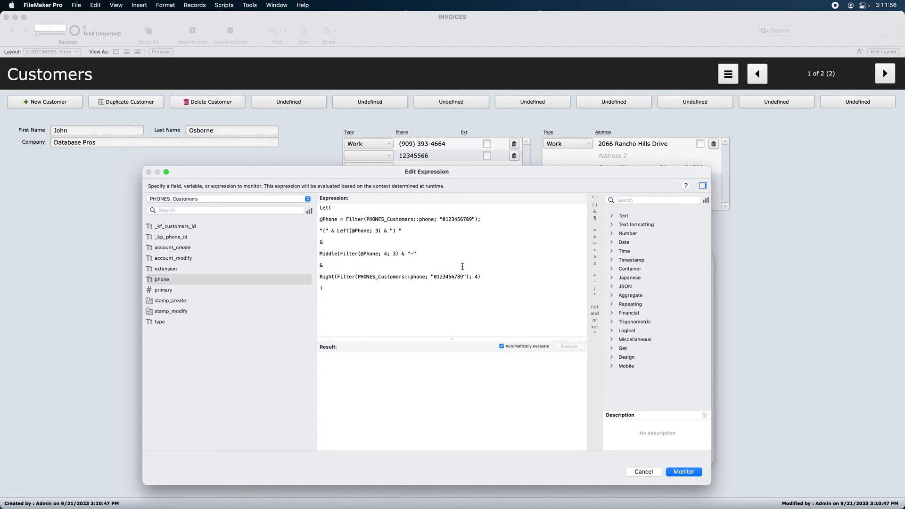
pyautogui.moveTo(358, 277); pyautogui.dragTo(467, 278)
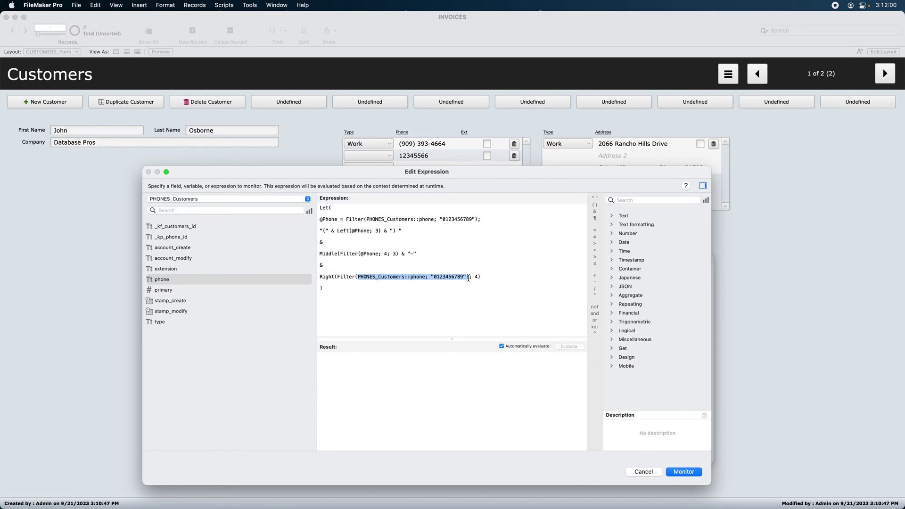
pyautogui.press('BackSpace')
pyautogui.write('@Phone')
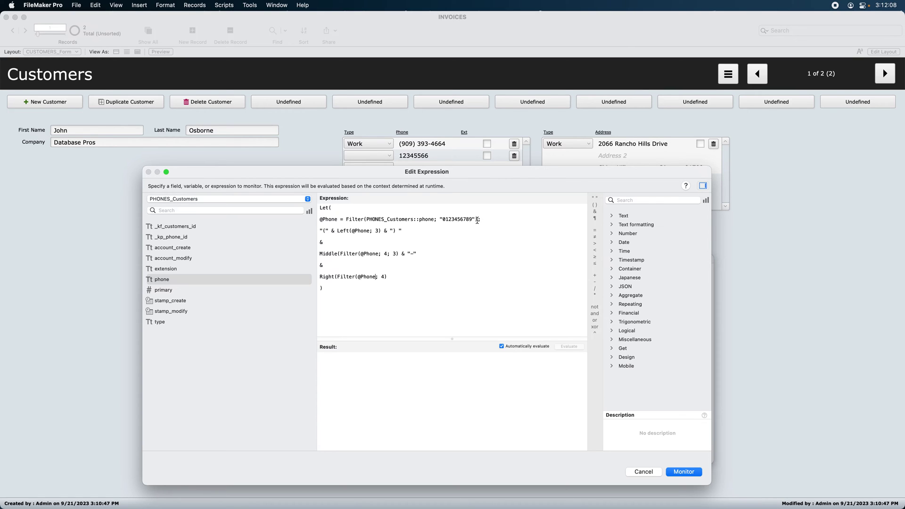
pyautogui.moveTo(480, 220); pyautogui.dragTo(348, 221)
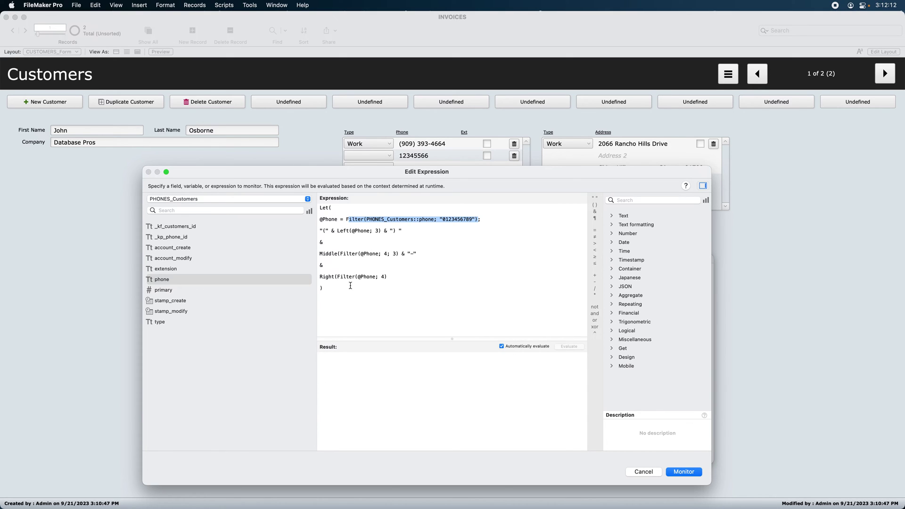
pyautogui.click(442, 238)
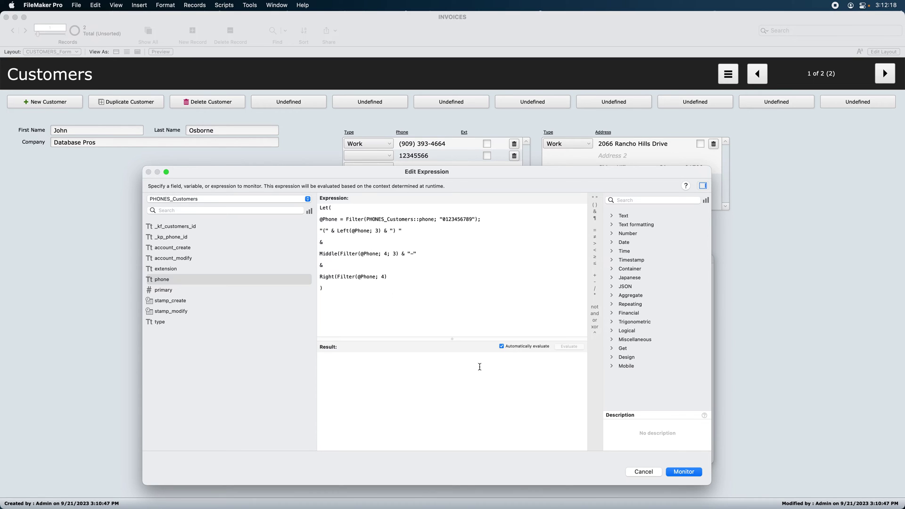
pyautogui.press('BackSpace')
pyautogui.press('BackSpace')
pyautogui.press('BackSpace')
pyautogui.press('BackSpace')
pyautogui.press('BackSpace')
pyautogui.press('BackSpace')
pyautogui.press('super+v')
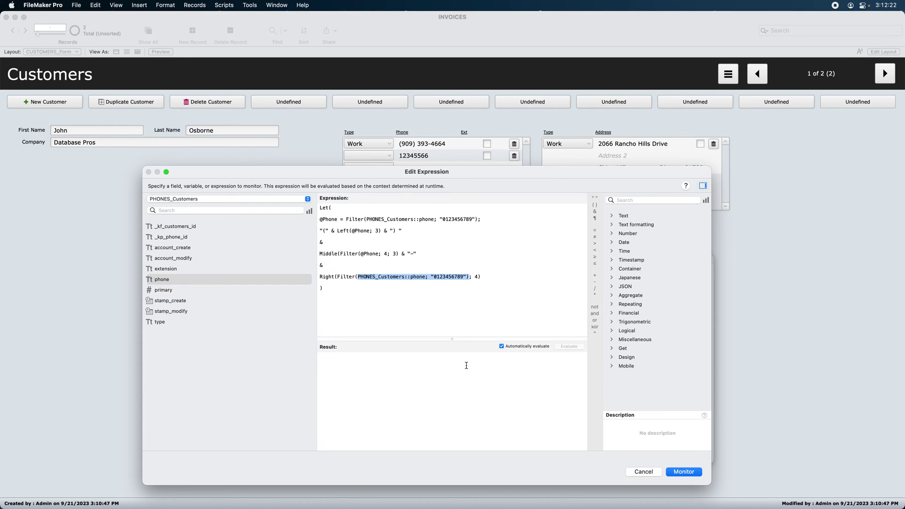
pyautogui.click(406, 280)
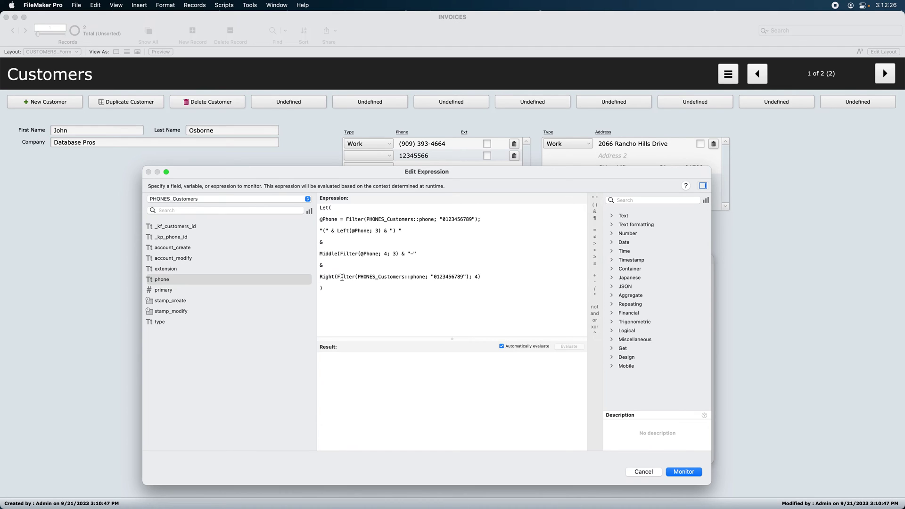
pyautogui.moveTo(337, 277); pyautogui.dragTo(470, 277)
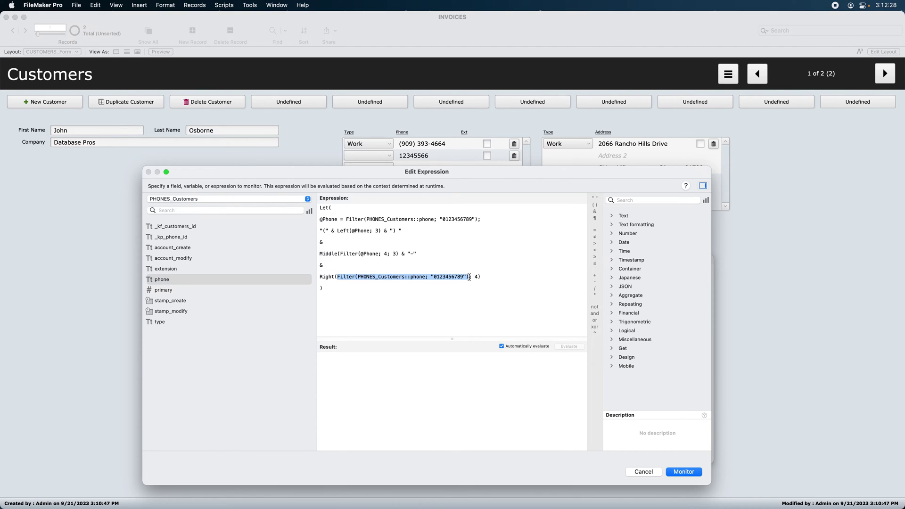
pyautogui.write('@Phone')
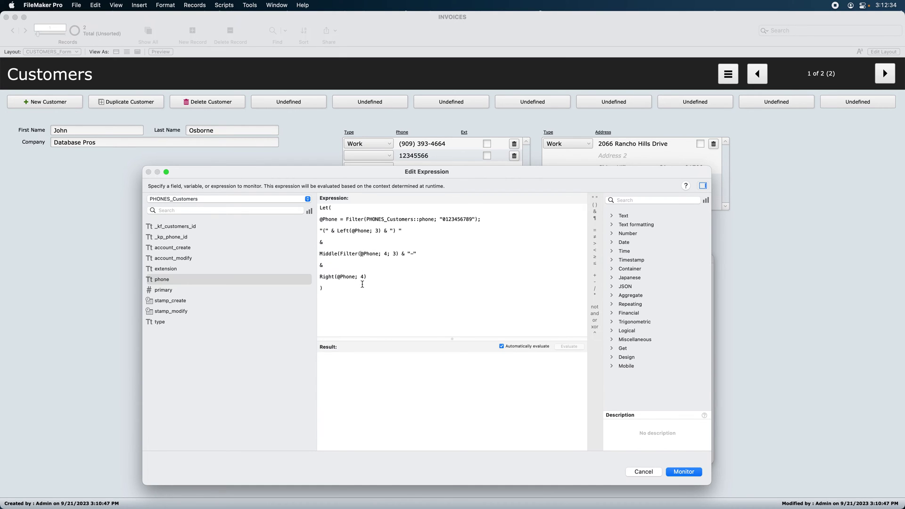
pyautogui.press('BackSpace')
pyautogui.press('BackSpace')
pyautogui.press('BackSpace')
pyautogui.press('BackSpace')
pyautogui.press('BackSpace')
pyautogui.press('BackSpace')
pyautogui.press('BackSpace')
pyautogui.doubleClick(336, 221)
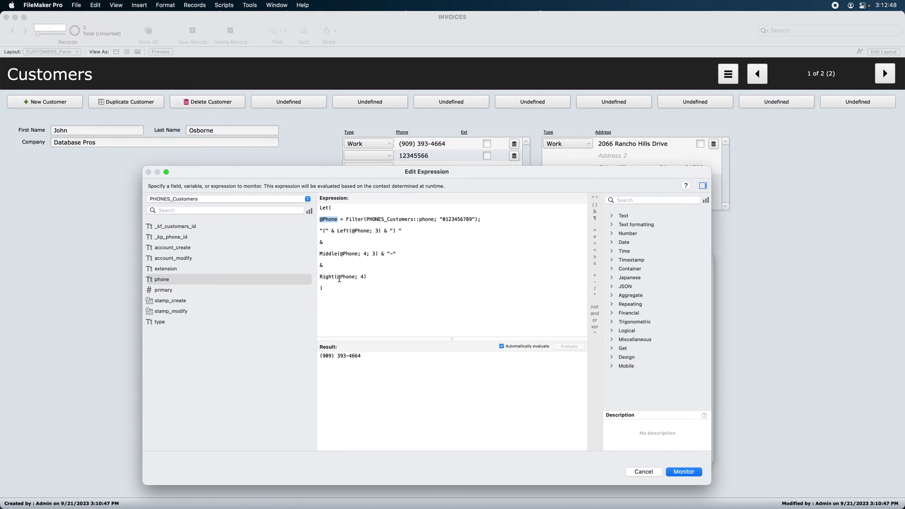
pyautogui.click(325, 220)
pyautogui.doubleClick(353, 232)
pyautogui.moveTo(369, 277); pyautogui.dragTo(314, 232)
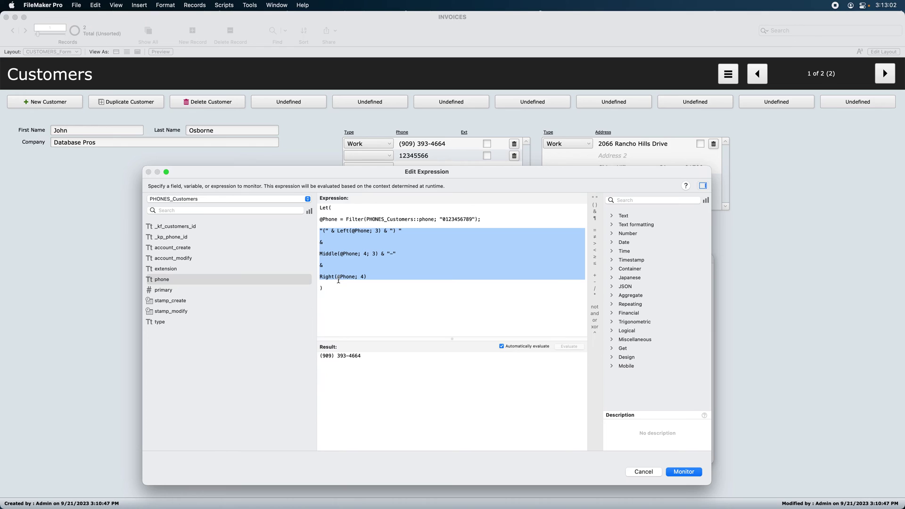
pyautogui.click(386, 273)
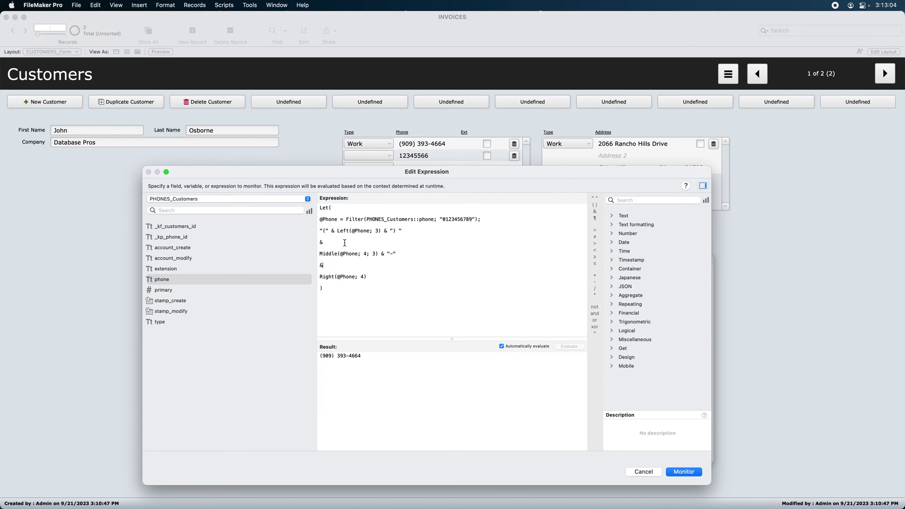
pyautogui.doubleClick(330, 220)
pyautogui.write('Mi')
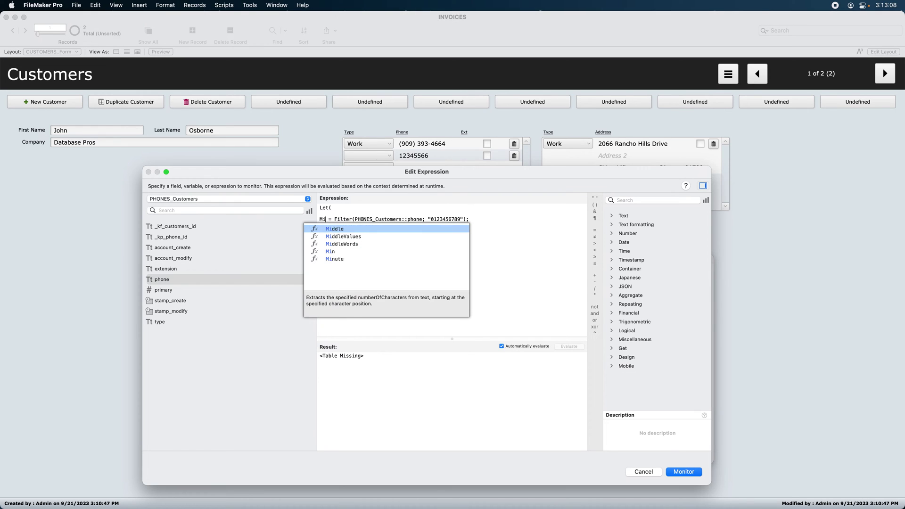
pyautogui.write('ddle')
pyautogui.click(508, 233)
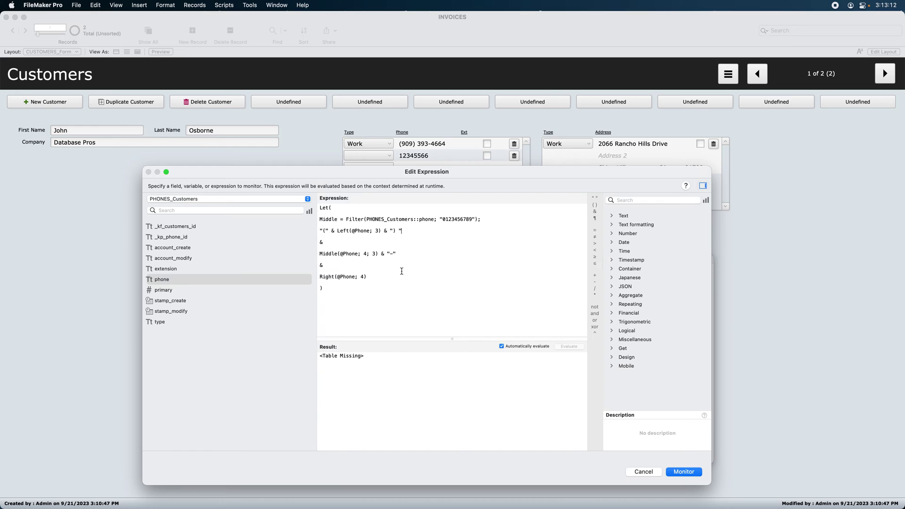
pyautogui.click(693, 471)
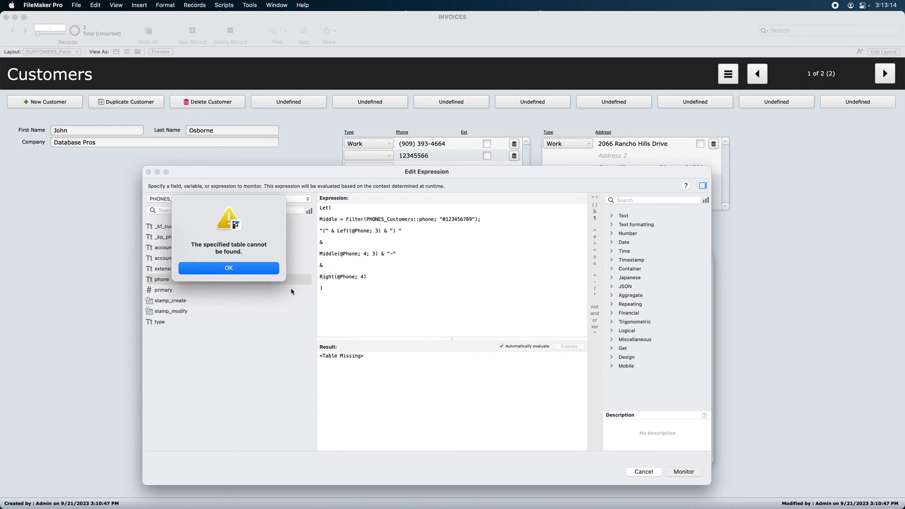
pyautogui.click(256, 268)
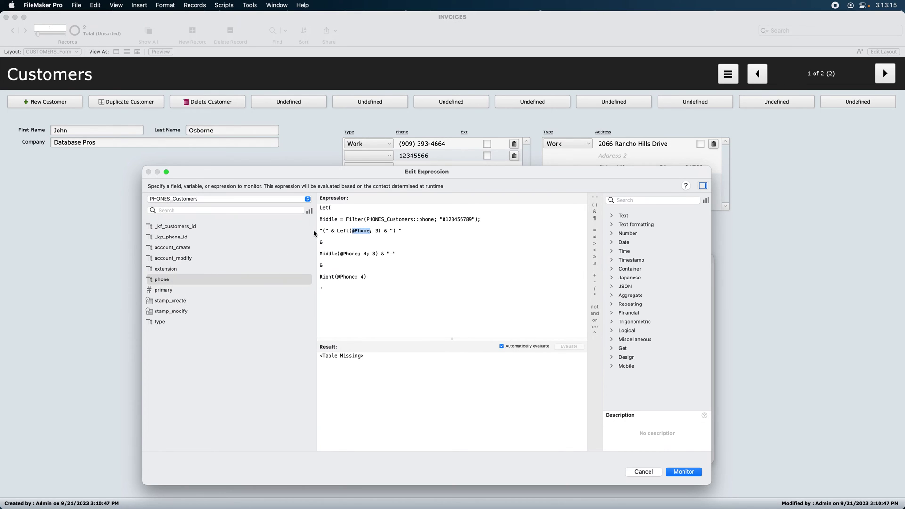
pyautogui.click(338, 220)
pyautogui.click(320, 219)
pyautogui.moveTo(352, 232); pyautogui.dragTo(370, 233)
pyautogui.write('Middle')
pyautogui.moveTo(340, 254); pyautogui.dragTo(358, 254)
pyautogui.write('Middle')
pyautogui.moveTo(337, 276); pyautogui.dragTo(355, 277)
pyautogui.write('Middle')
pyautogui.click(683, 472)
pyautogui.click(259, 271)
# Prefix each Middle variable with @ in the definition, Left, Middle and Right lines.
pyautogui.click(321, 223)
pyautogui.write('@')
pyautogui.click(352, 231)
pyautogui.write('@')
pyautogui.click(341, 255)
pyautogui.write('@')
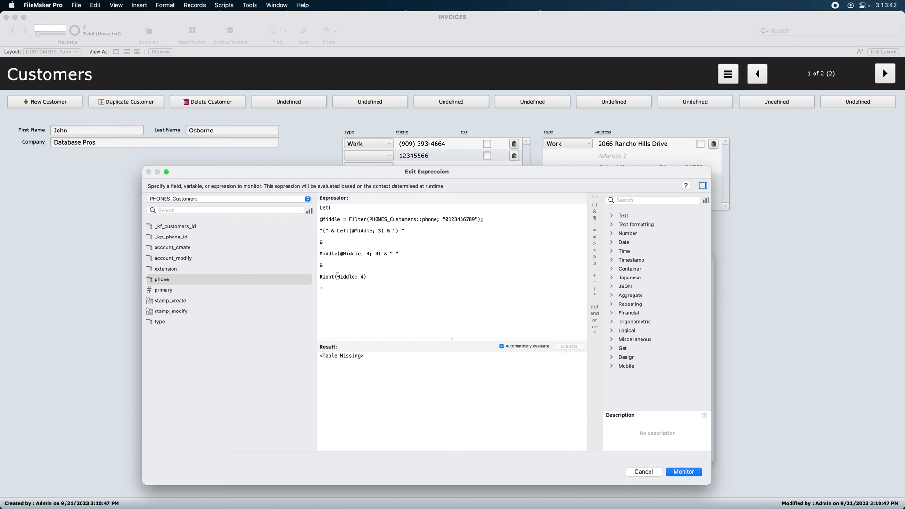
pyautogui.click(337, 277)
pyautogui.write('@')
pyautogui.doubleClick(333, 220)
pyautogui.write('Phone')
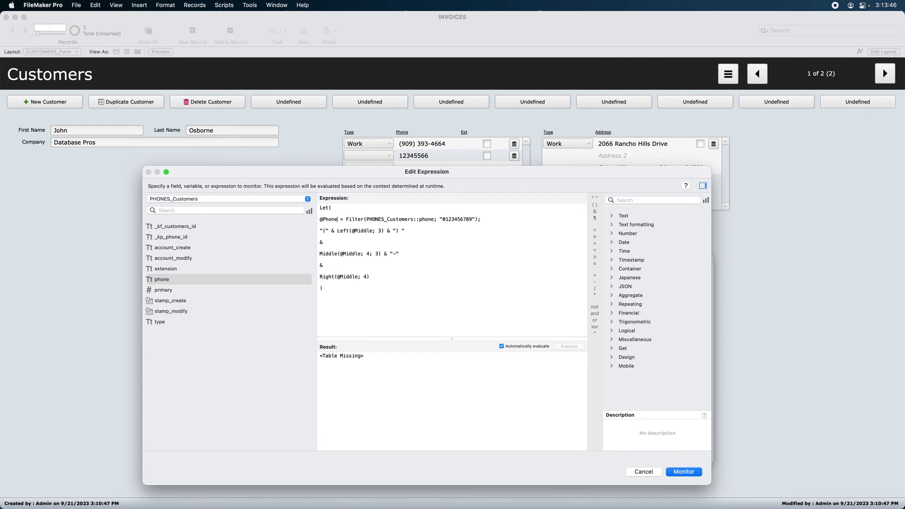
pyautogui.doubleClick(360, 231)
pyautogui.write('Phone')
pyautogui.doubleClick(332, 220)
pyautogui.press('super+c')
pyautogui.doubleClick(347, 254)
pyautogui.write('@Phone')
pyautogui.doubleClick(346, 277)
pyautogui.press('super+v')
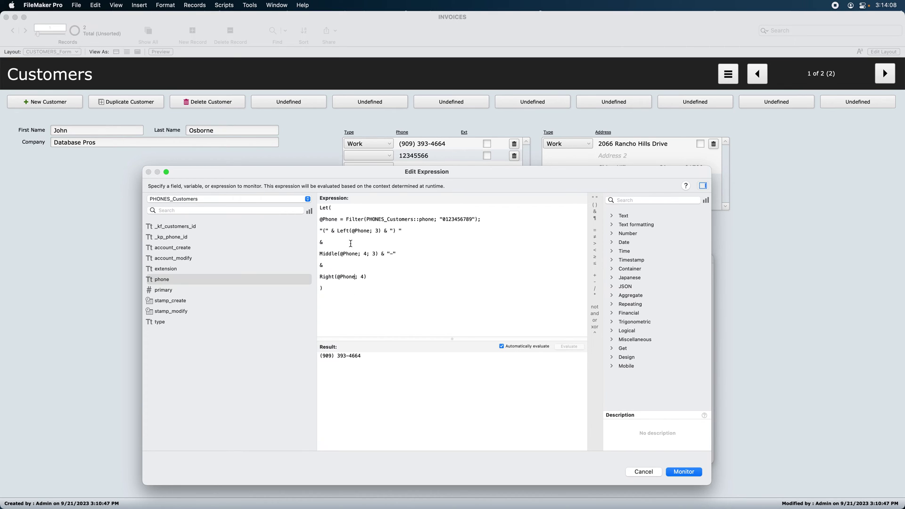
pyautogui.scroll(-1, 343, 233)
pyautogui.moveTo(346, 221); pyautogui.dragTo(480, 219)
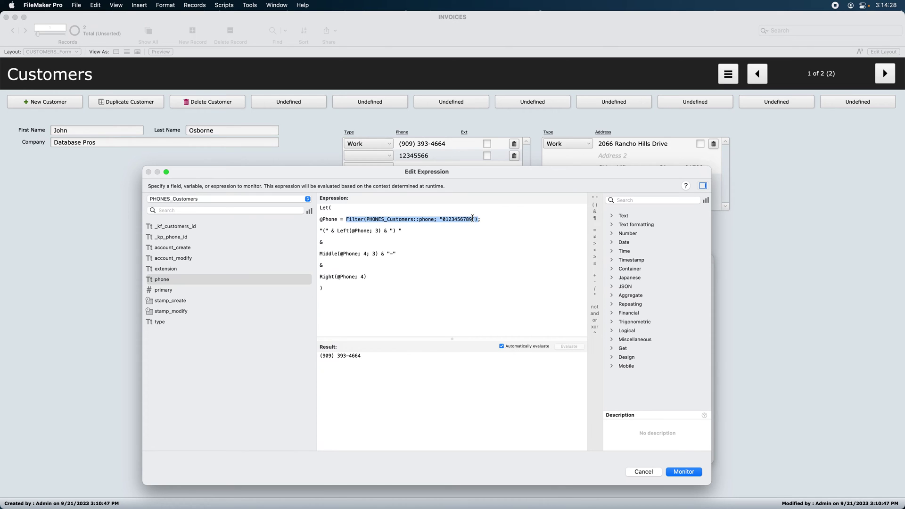
pyautogui.moveTo(349, 308); pyautogui.dragTo(303, 203)
pyautogui.press('super+c')
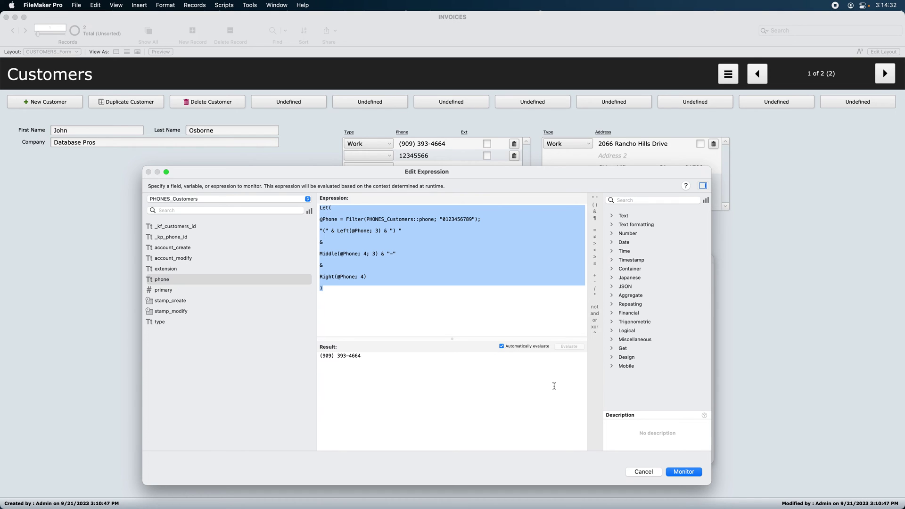
pyautogui.click(684, 472)
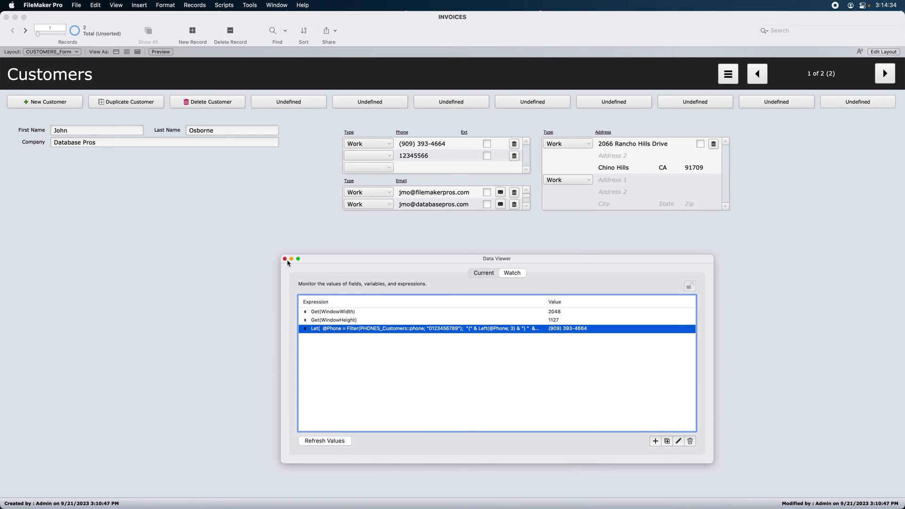
pyautogui.click(285, 259)
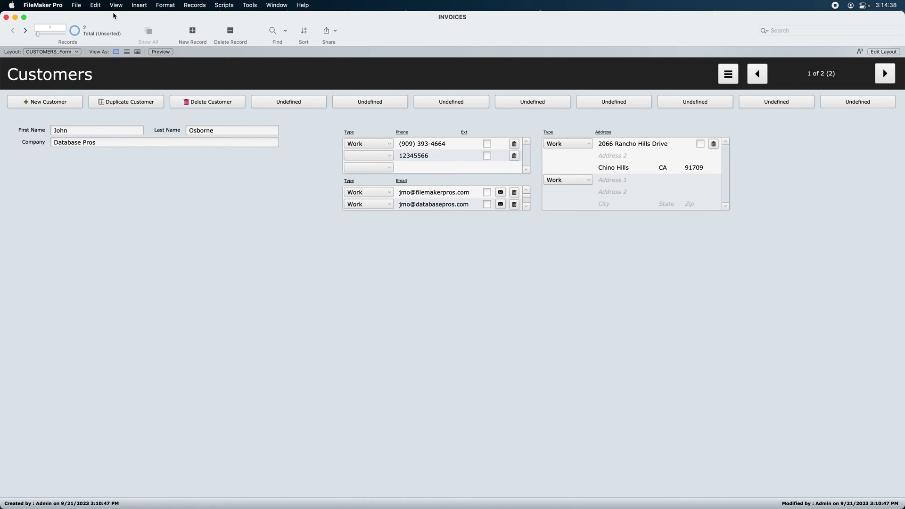
# In Manage Database, show the PHONES table's fields and bring up the phone field's options.
pyautogui.click(76, 5)
pyautogui.moveTo(82, 87)
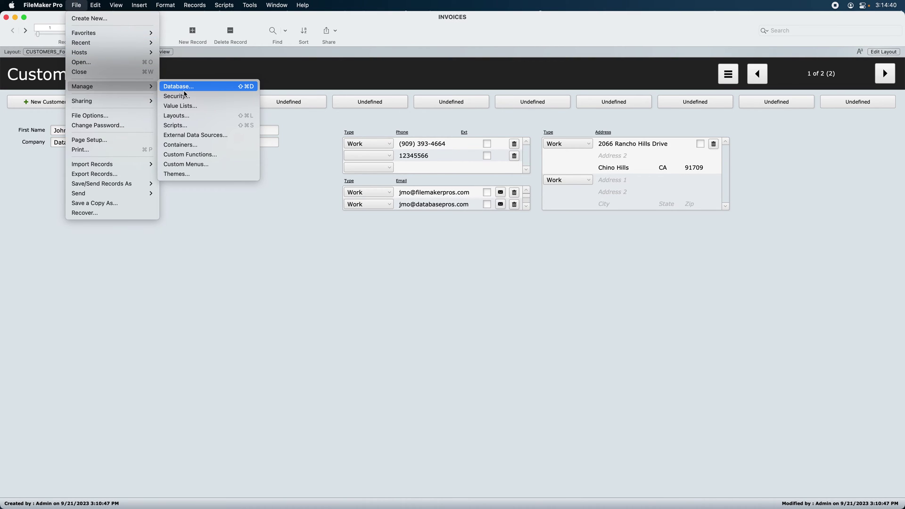
pyautogui.click(183, 88)
pyautogui.click(389, 160)
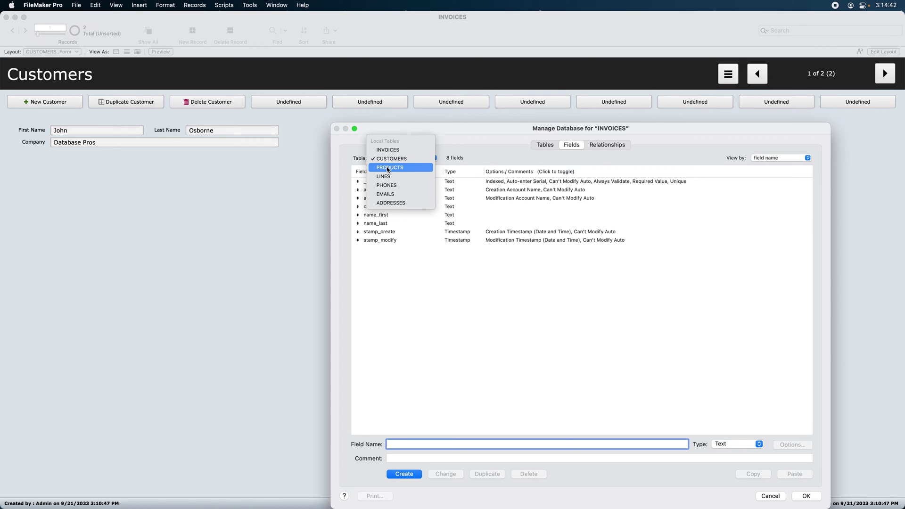
pyautogui.click(388, 186)
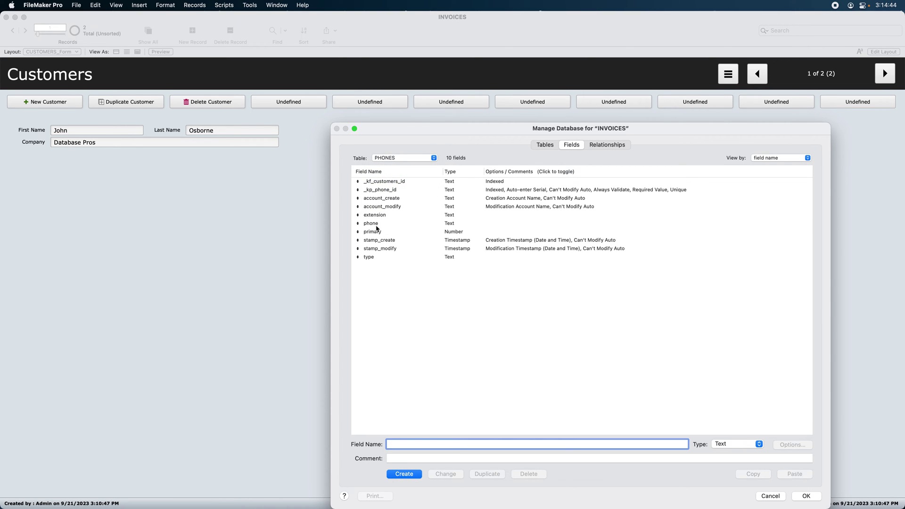
pyautogui.doubleClick(376, 225)
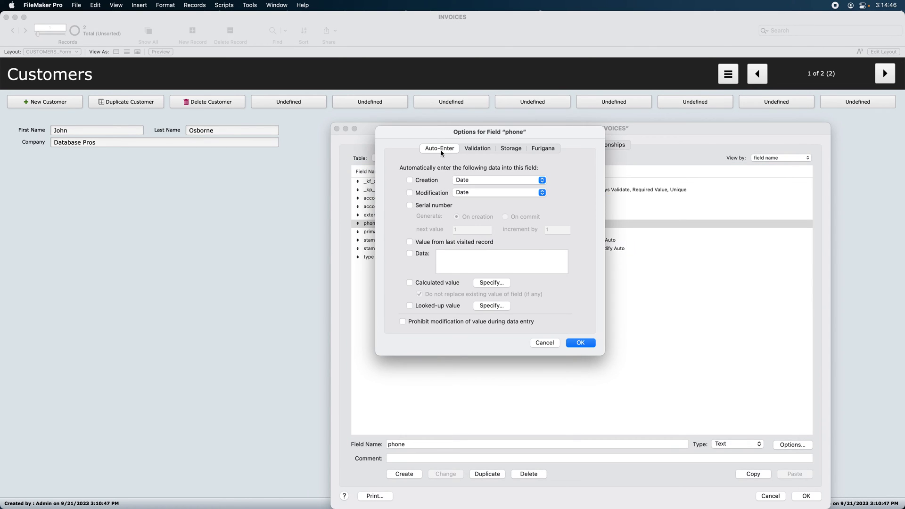
# Paste the Let/Filter (xxx) xxx-xxxx formula as the auto-enter calculated value, hitting the unrelated-table warning.
pyautogui.click(478, 149)
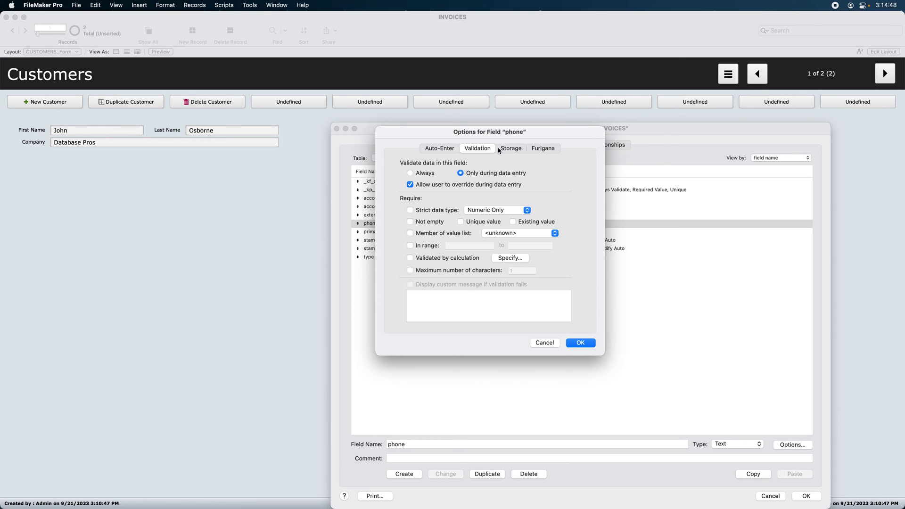
pyautogui.click(543, 149)
pyautogui.click(445, 150)
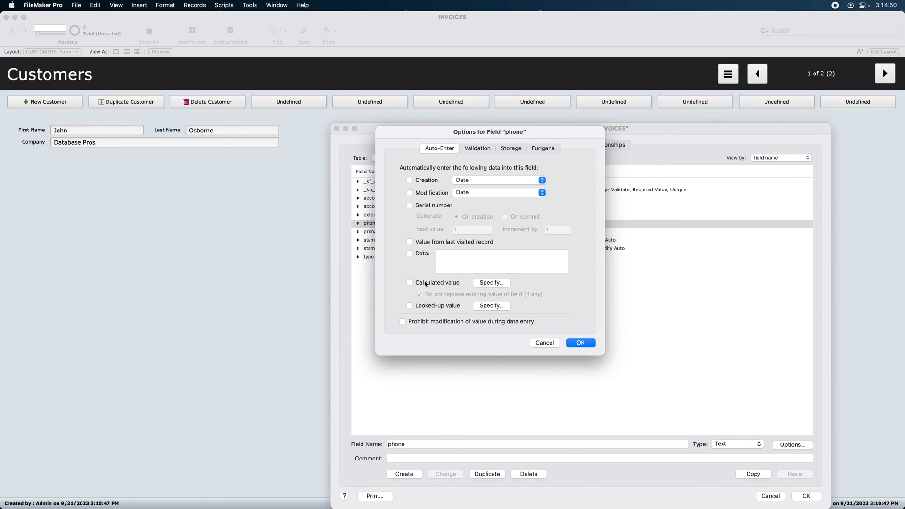
pyautogui.click(475, 149)
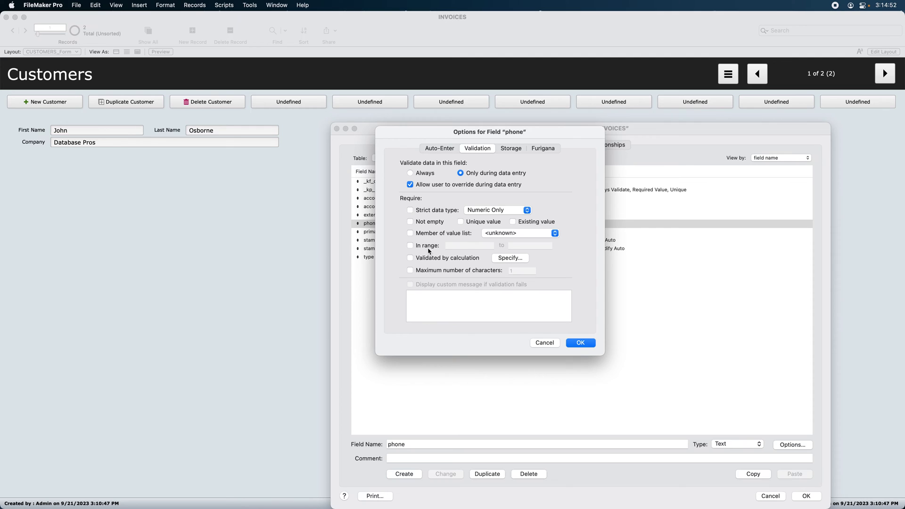
pyautogui.click(434, 149)
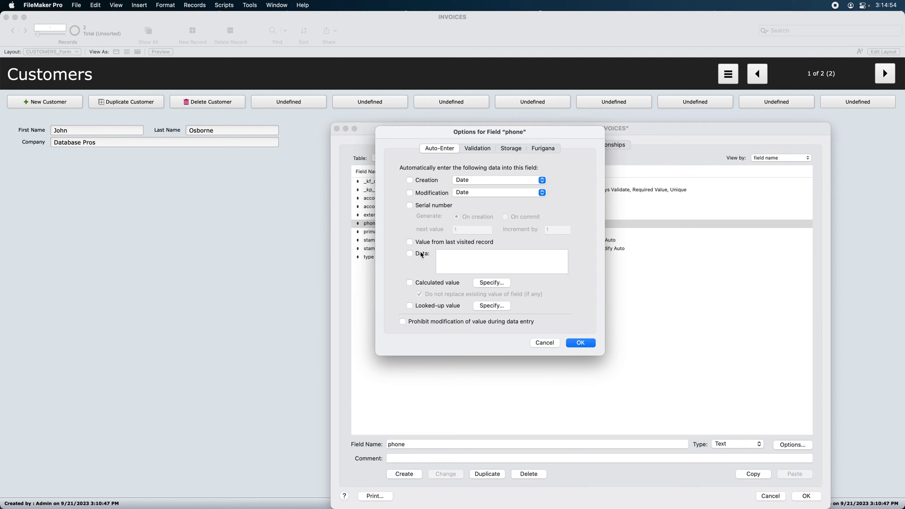
pyautogui.click(487, 286)
pyautogui.press('super+v')
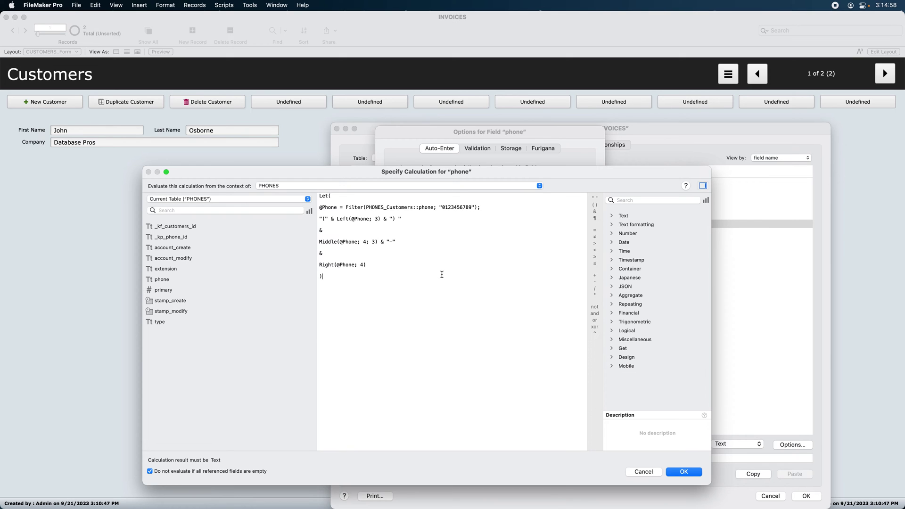
pyautogui.click(676, 473)
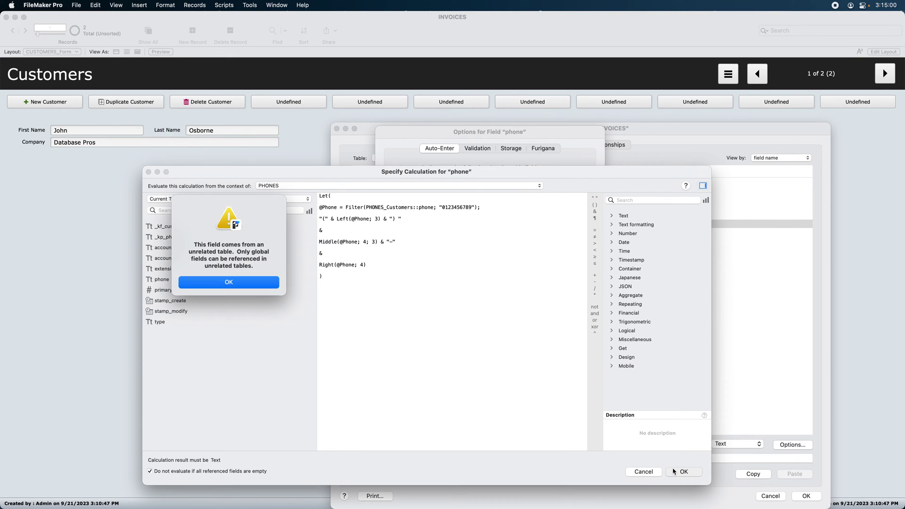
pyautogui.click(228, 282)
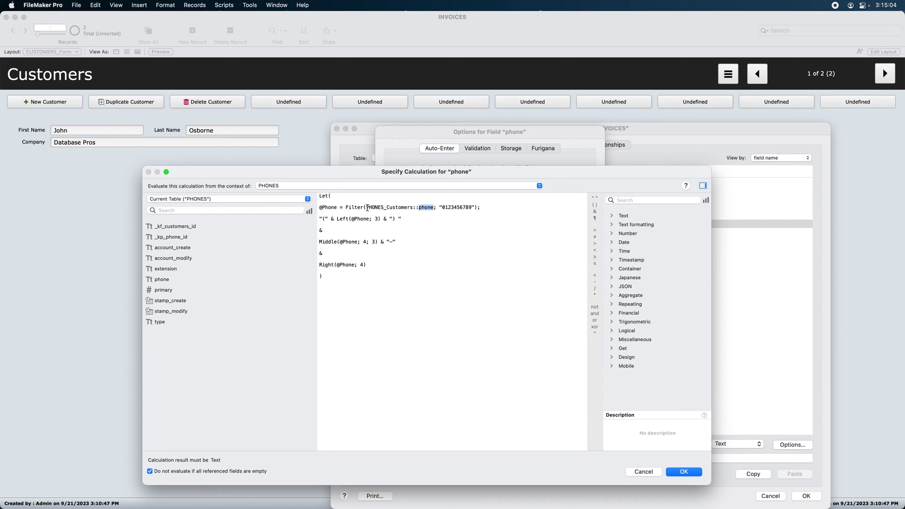
# Replace PHONES_Customers::phone inside Filter with the local phone field.
pyautogui.moveTo(294, 173); pyautogui.dragTo(432, 197)
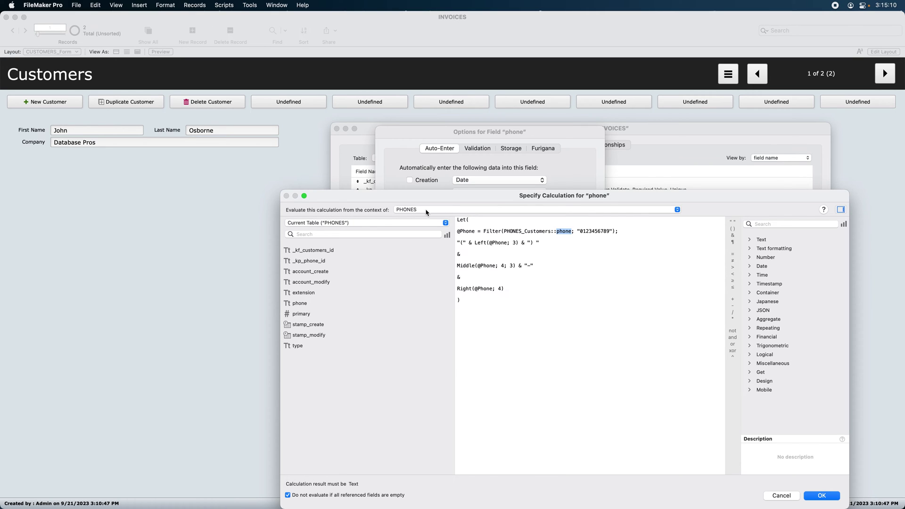
pyautogui.moveTo(503, 232); pyautogui.dragTo(571, 232)
pyautogui.doubleClick(310, 303)
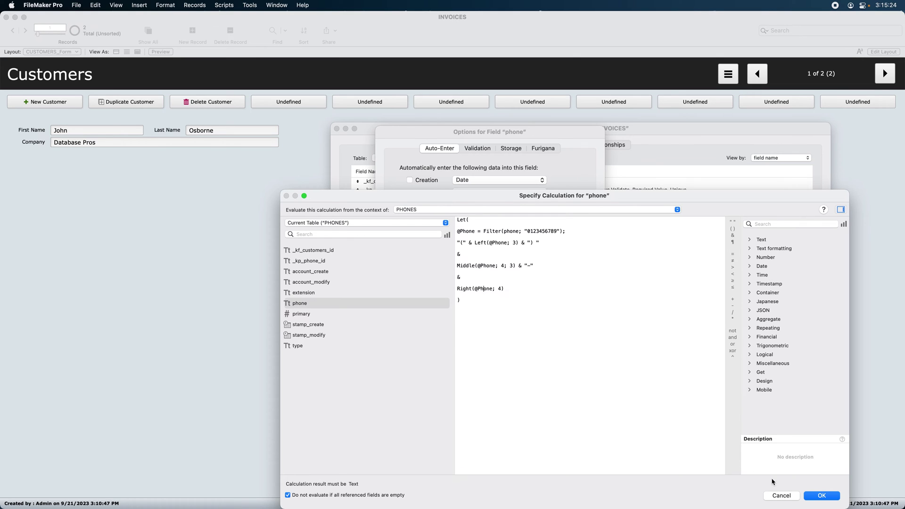
# Accept the calculation and untick 'Do not replace existing value of field', confirming the options.
pyautogui.click(819, 496)
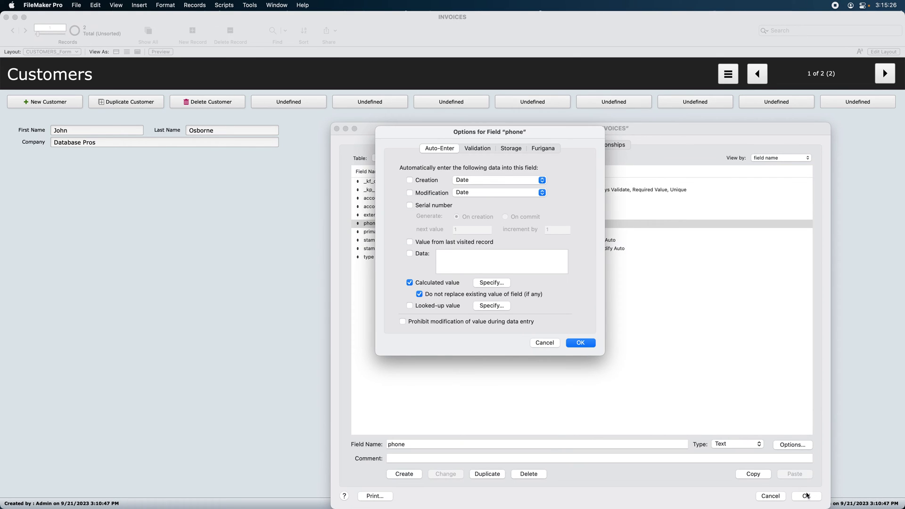
pyautogui.click(425, 295)
pyautogui.click(426, 296)
pyautogui.click(427, 297)
pyautogui.click(580, 342)
# Close Manage Database and retype the second phone number, committing to see it reformatted.
pyautogui.click(805, 497)
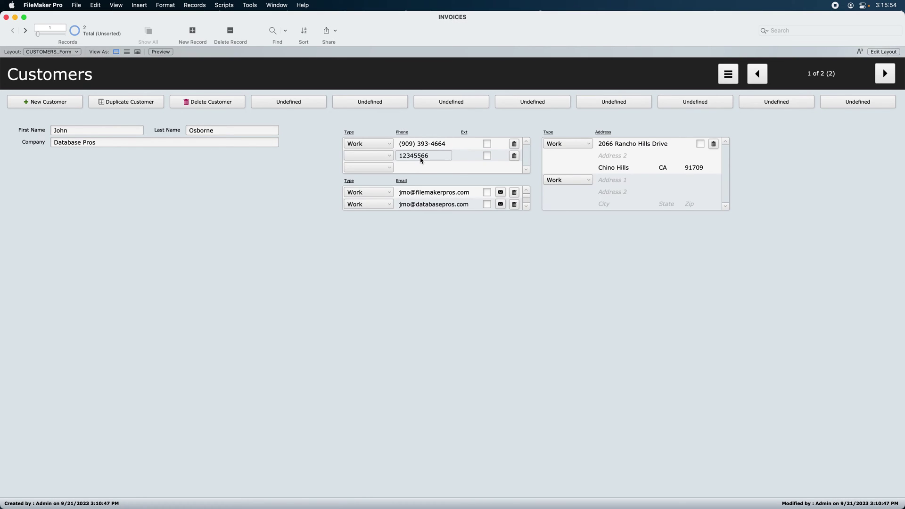
pyautogui.click(422, 160)
pyautogui.write('1234567890')
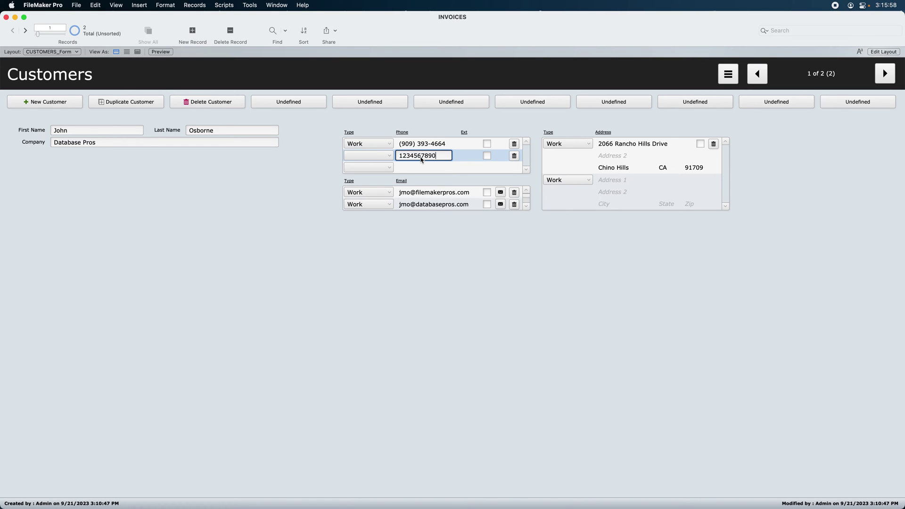
pyautogui.press('Return')
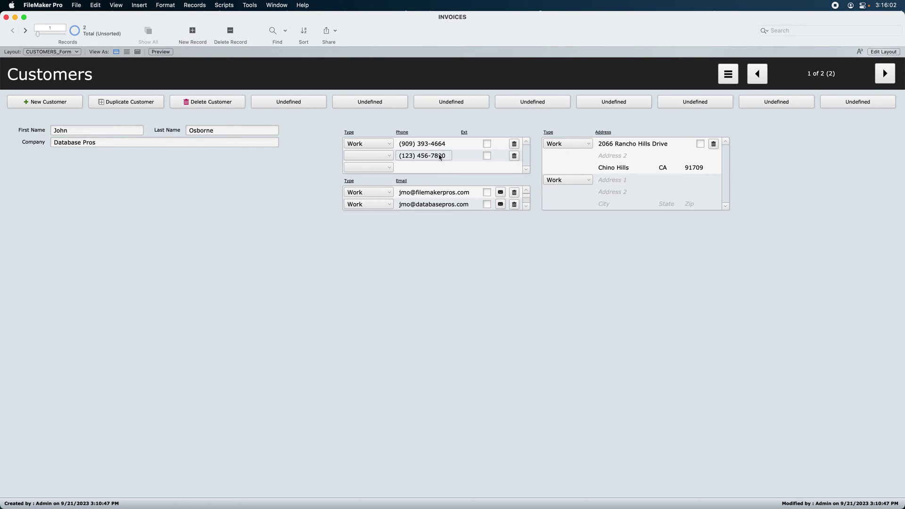
pyautogui.click(441, 157)
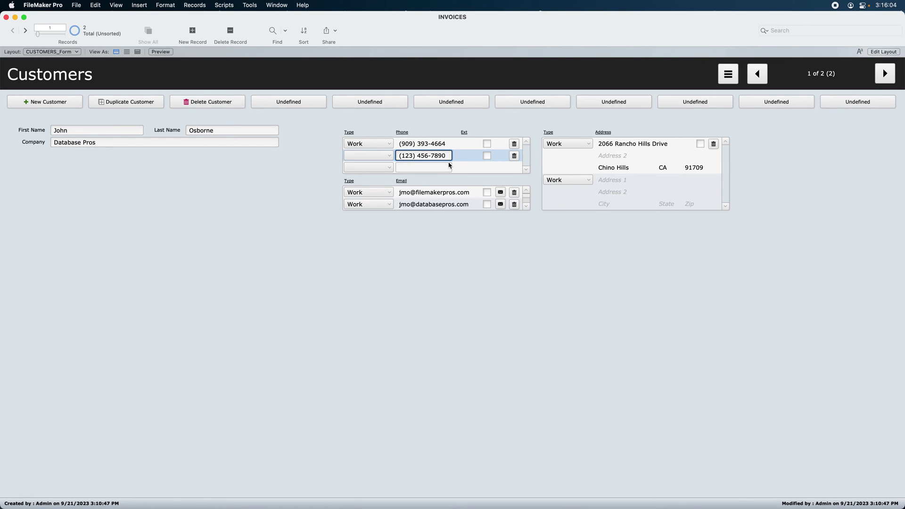
pyautogui.press('Return')
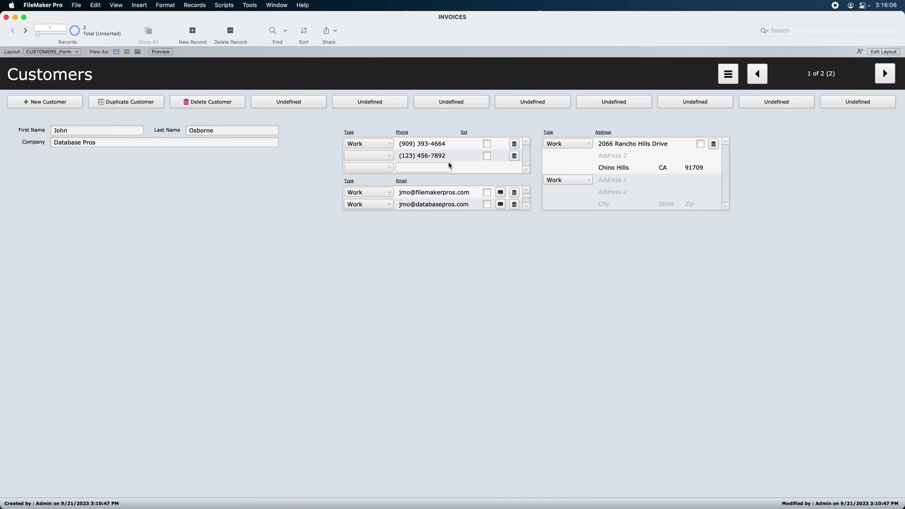
pyautogui.click(444, 157)
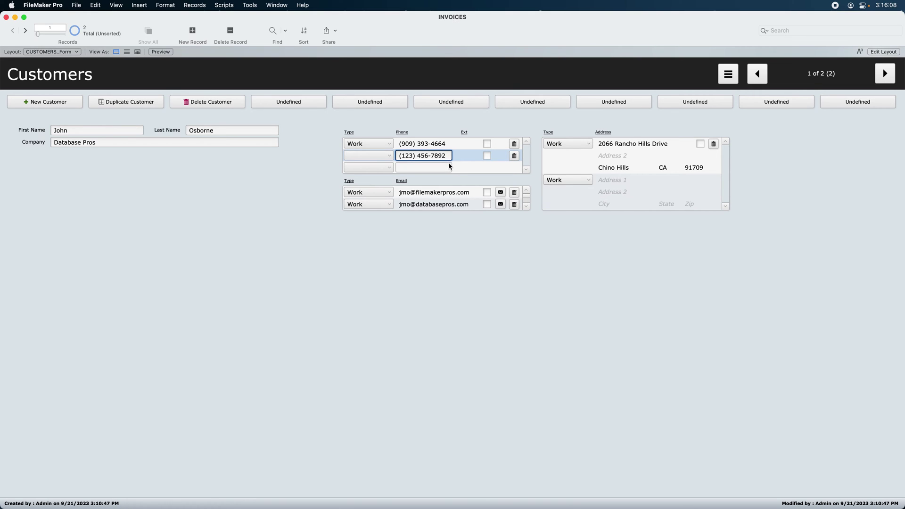
pyautogui.write('3')
pyautogui.click(469, 286)
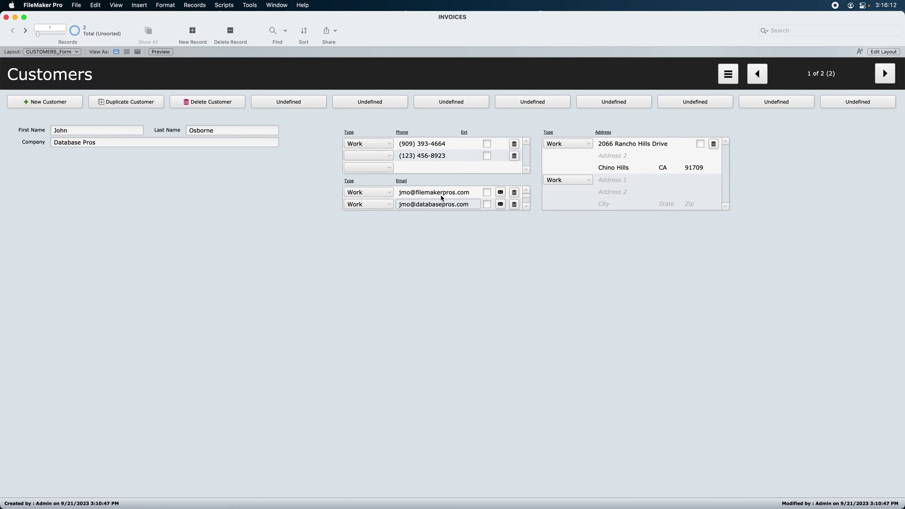
# Test an eleven-digit entry, then remove the extra digit and recommit.
pyautogui.click(421, 157)
pyautogui.moveTo(430, 156); pyautogui.dragTo(466, 191)
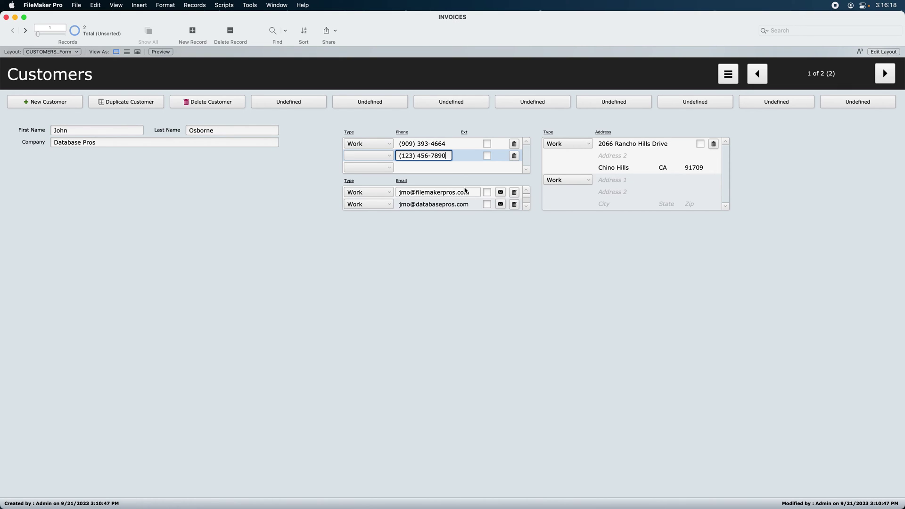
pyautogui.write('1')
pyautogui.click(452, 271)
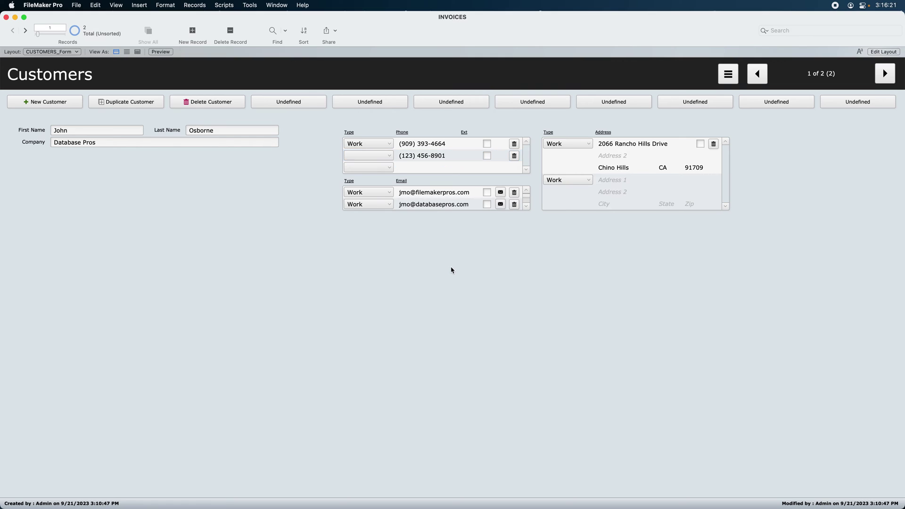
pyautogui.click(433, 157)
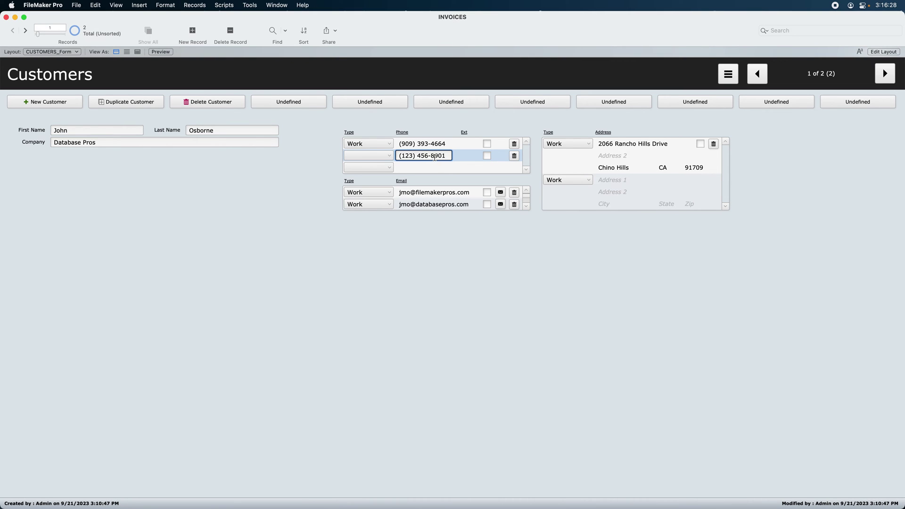
pyautogui.write('7')
pyautogui.press('BackSpace')
pyautogui.click(432, 276)
# Erase the test number and enter a new one that auto-formats as (123) 45-2345.
pyautogui.click(422, 156)
pyautogui.press('BackSpace')
pyautogui.press('KP_Enter')
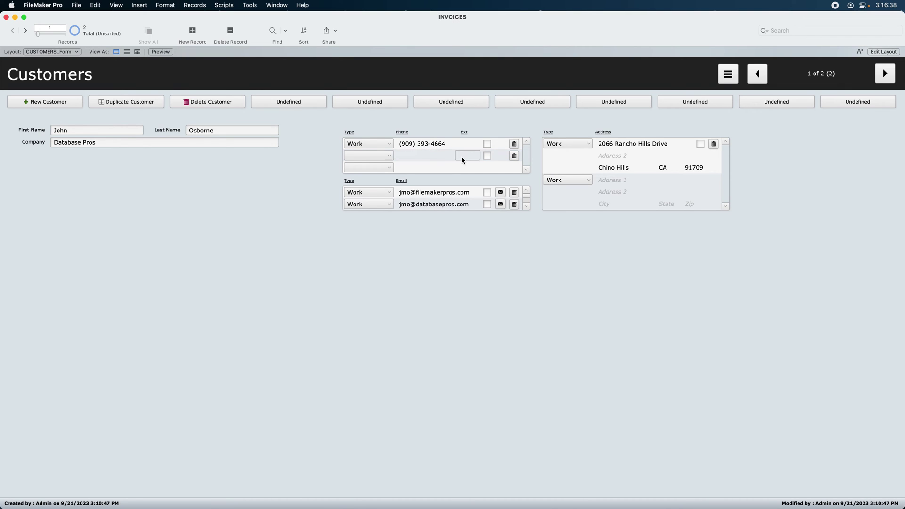
pyautogui.click(427, 155)
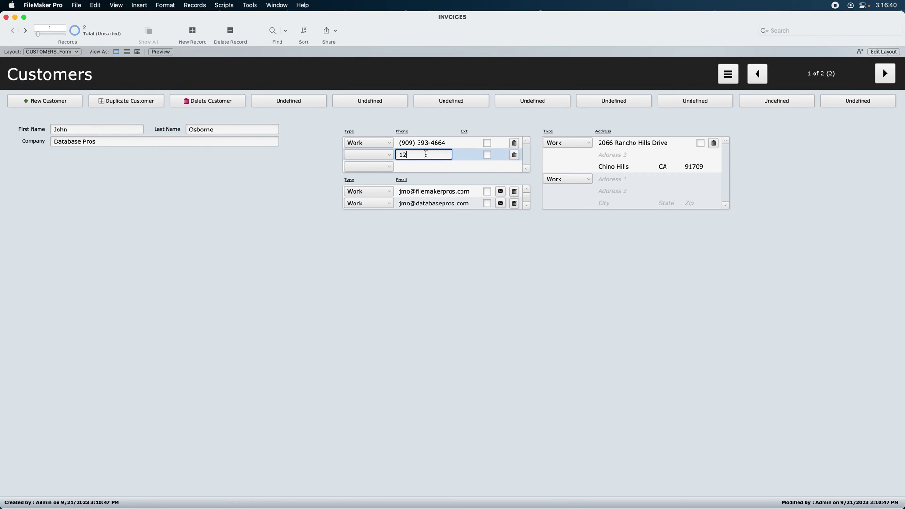
pyautogui.write('52345')
pyautogui.click(394, 263)
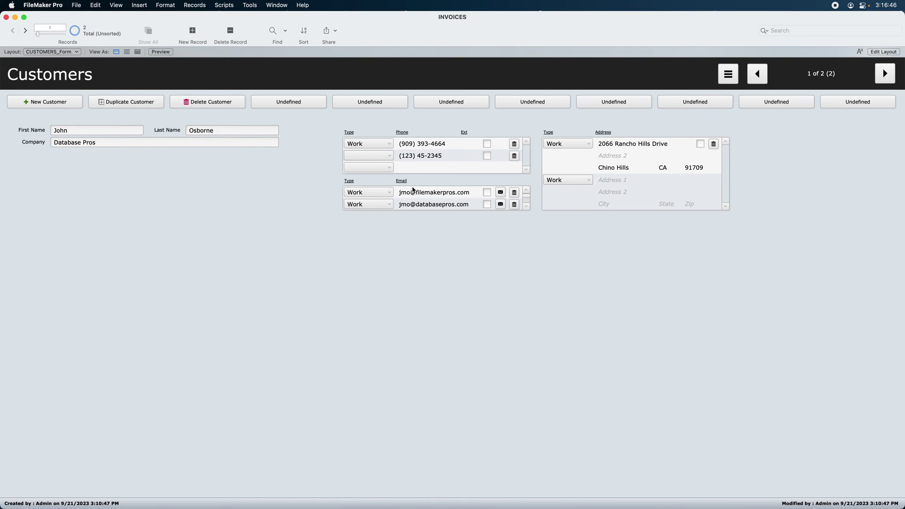
# Reopen the phone field's auto-enter calculation in the PHONES table.
pyautogui.click(76, 6)
pyautogui.moveTo(82, 86)
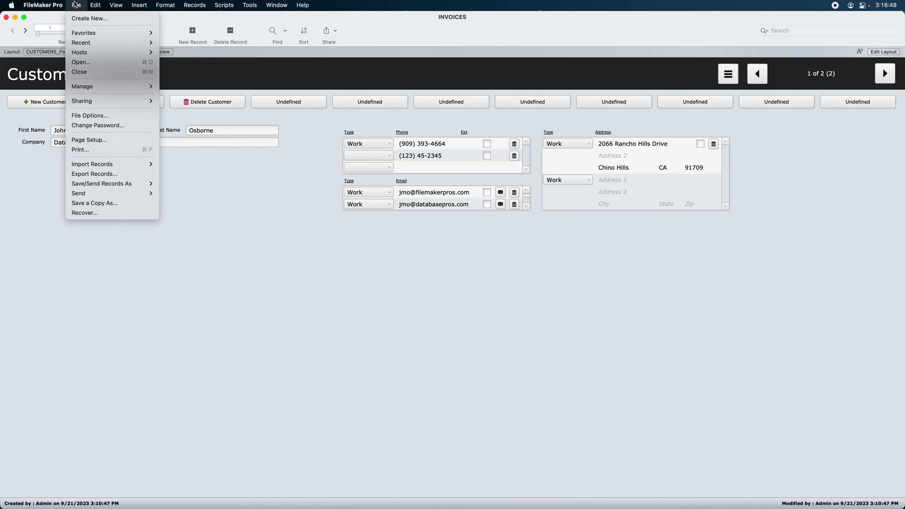
pyautogui.click(193, 87)
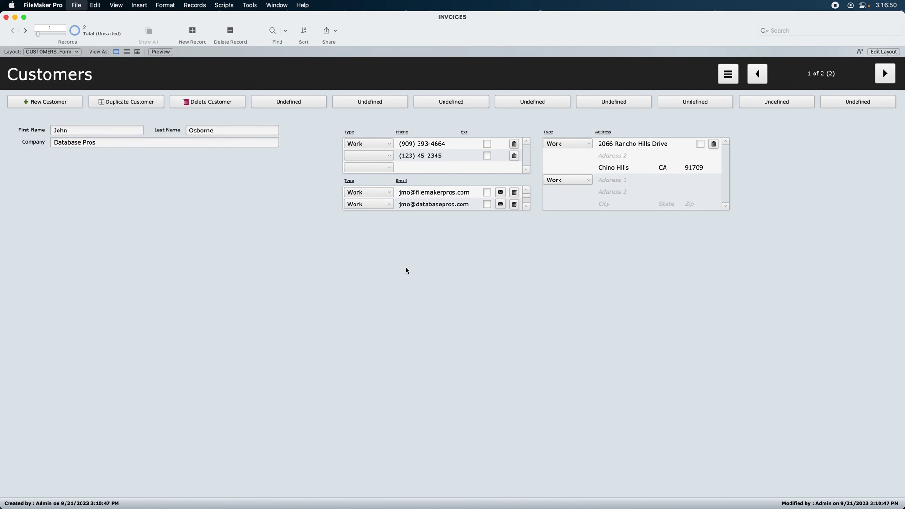
pyautogui.click(389, 160)
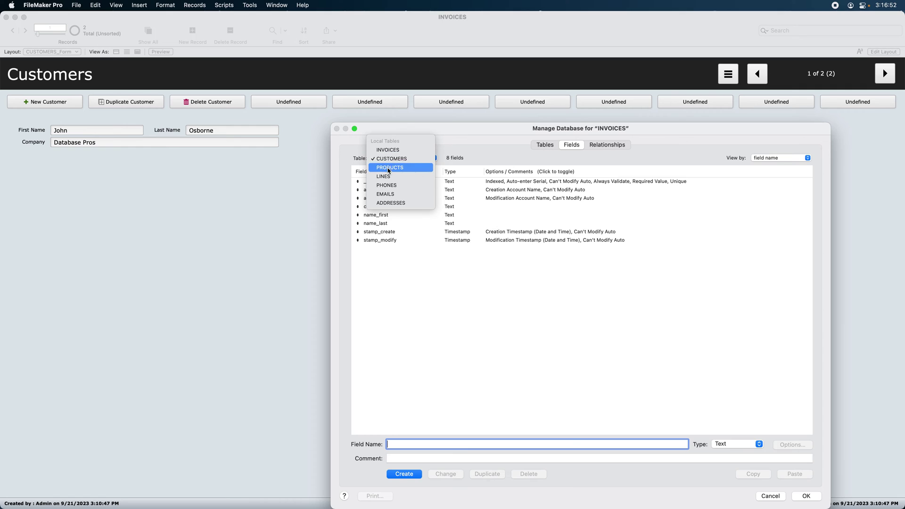
pyautogui.click(388, 186)
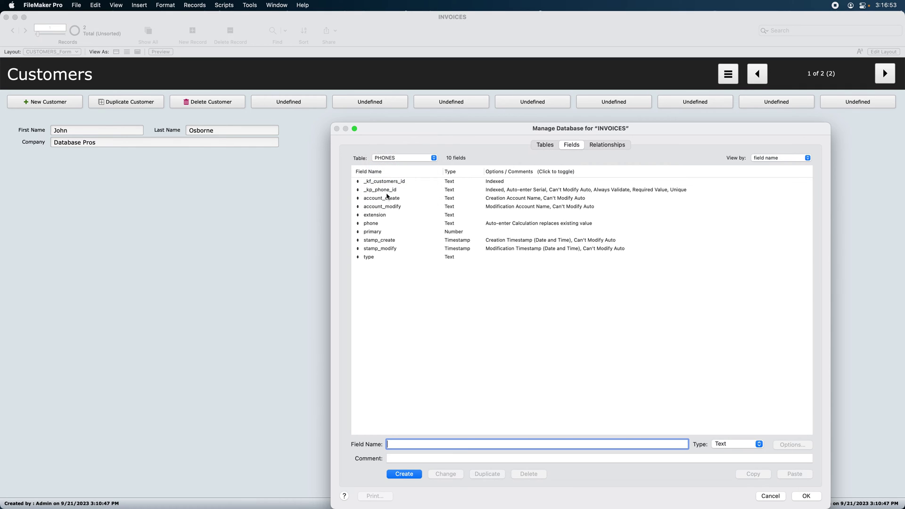
pyautogui.doubleClick(366, 223)
pyautogui.click(479, 285)
# Select and copy the whole formatting formula, then close the calculation editor.
pyautogui.moveTo(437, 200); pyautogui.dragTo(352, 145)
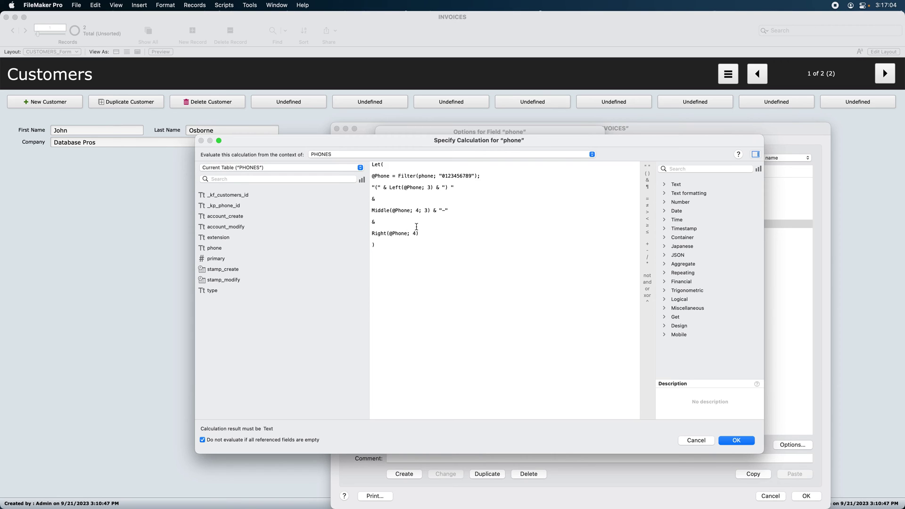
pyautogui.moveTo(425, 234); pyautogui.dragTo(357, 164)
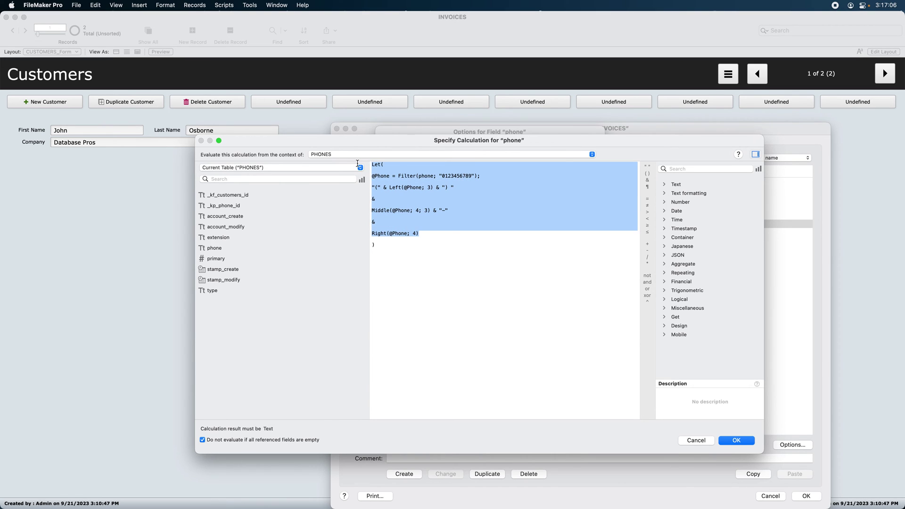
pyautogui.press('Right')
pyautogui.hotkey('shift', 'Up')
pyautogui.hotkey('shift', 'Up')
pyautogui.hotkey('shift', 'Up')
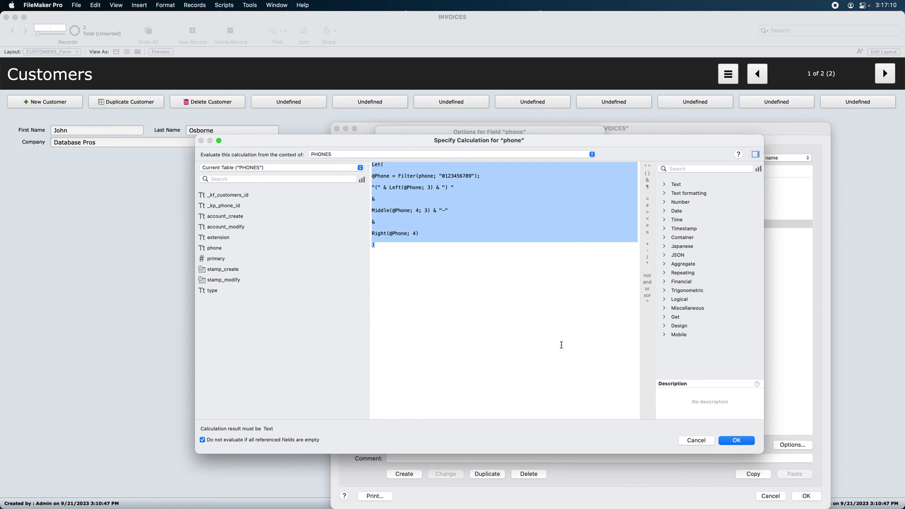
pyautogui.click(708, 442)
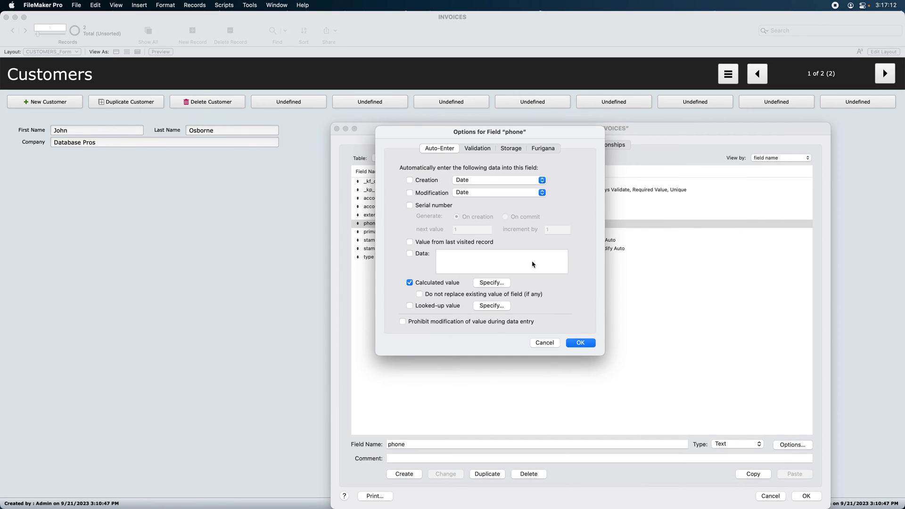
# Start a validation calculation testing length of the Filter digits equals 7 or 10, reusing the pasted formula.
pyautogui.click(479, 149)
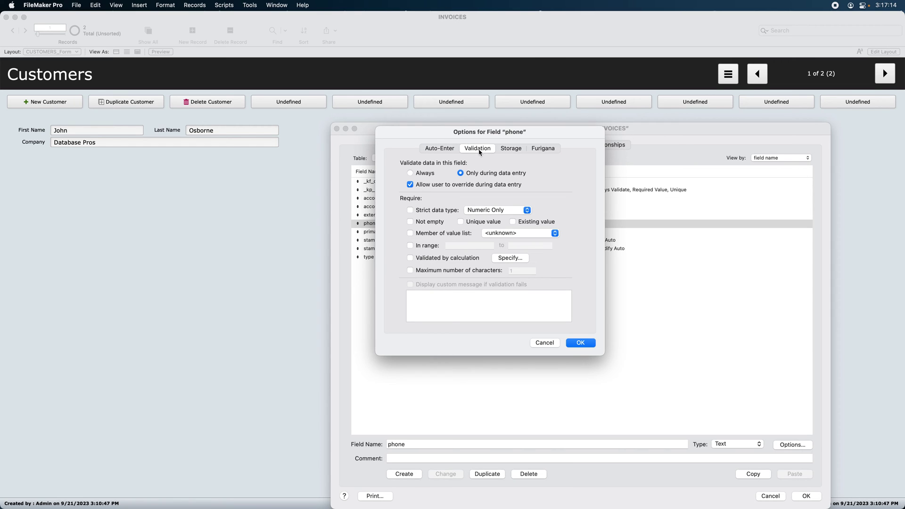
pyautogui.click(423, 260)
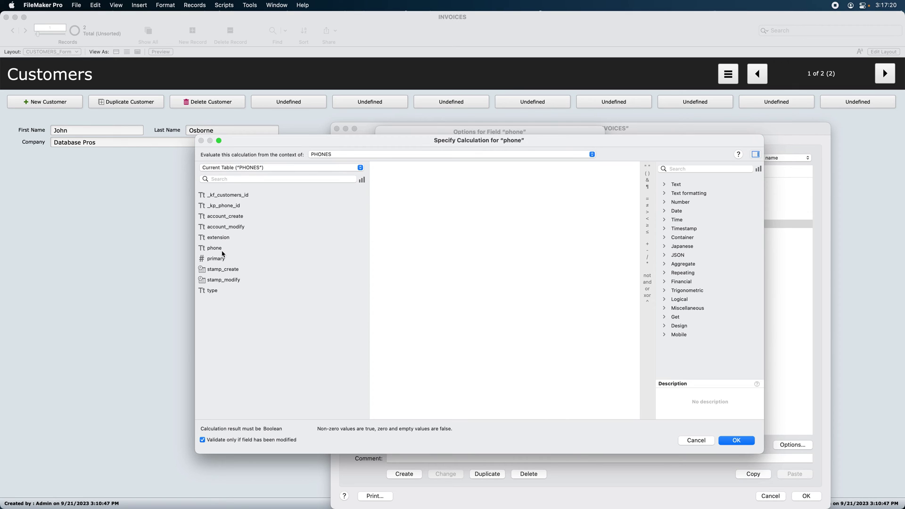
pyautogui.write('len')
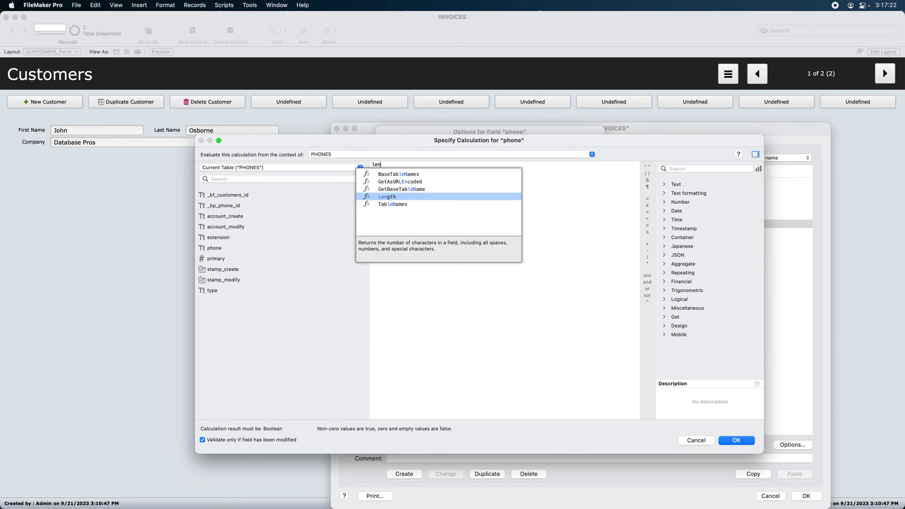
pyautogui.write('gth(')
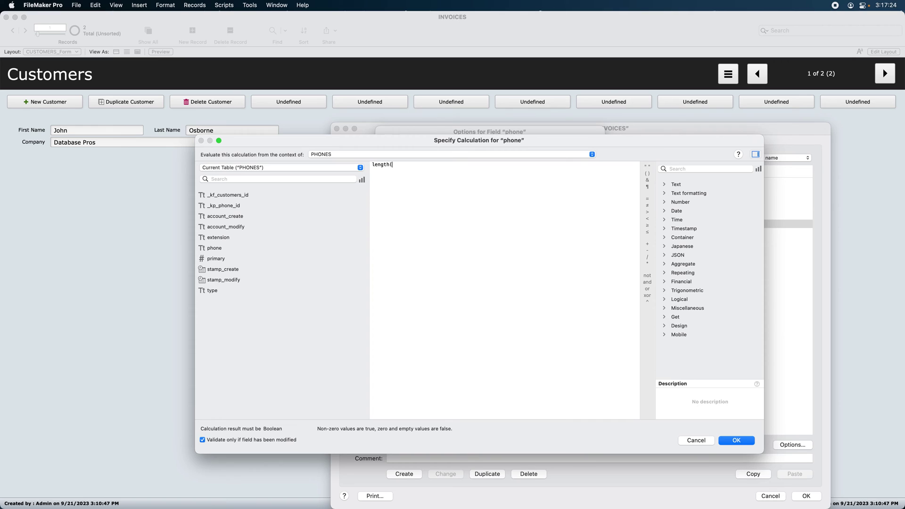
pyautogui.press('super+v')
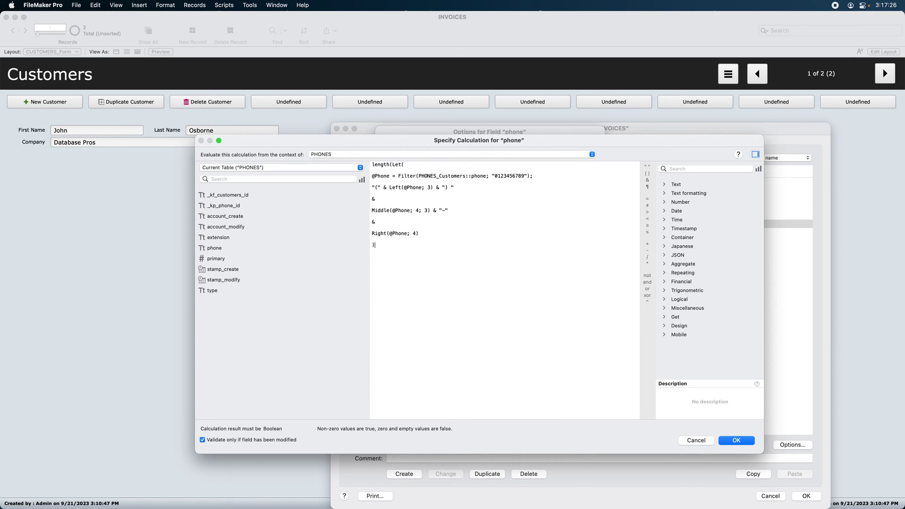
pyautogui.click(392, 165)
pyautogui.press('Return')
pyautogui.press('Return')
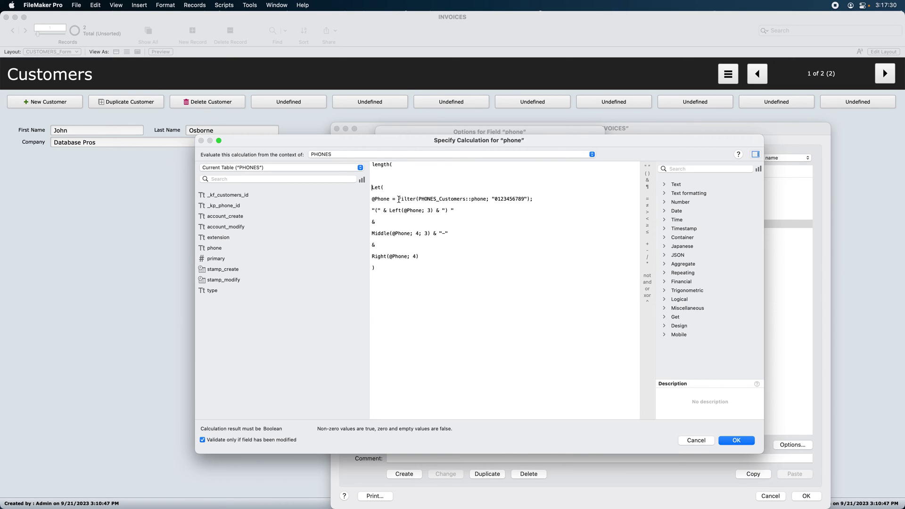
pyautogui.moveTo(399, 200); pyautogui.dragTo(530, 199)
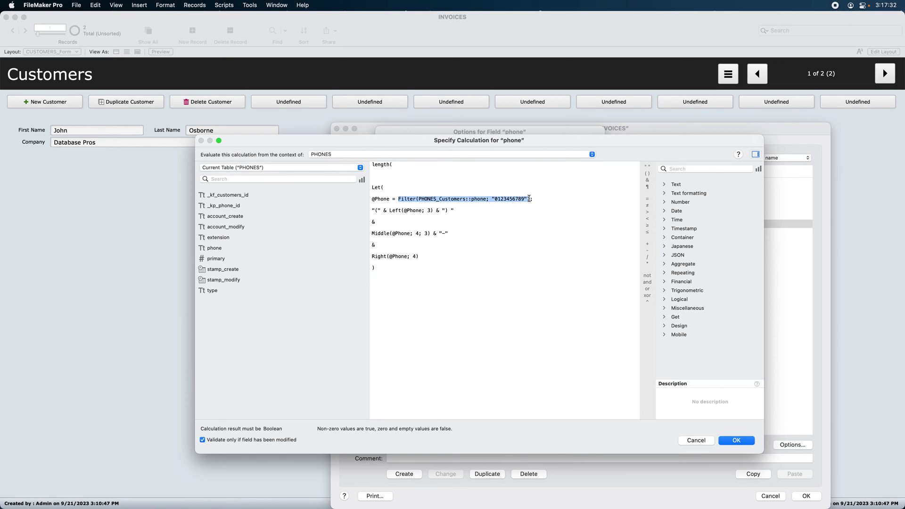
pyautogui.click(413, 164)
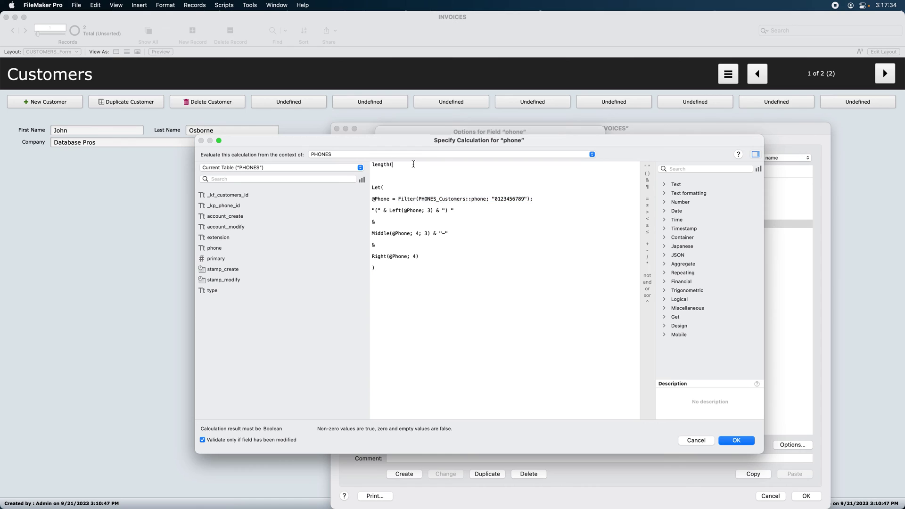
pyautogui.press('super+v')
pyautogui.write(')')
pyautogui.write('or')
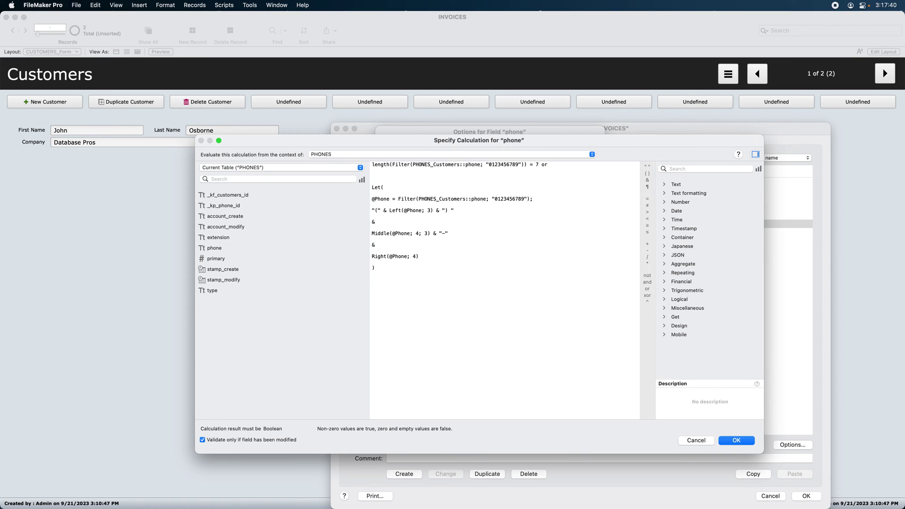
pyautogui.press('super+v')
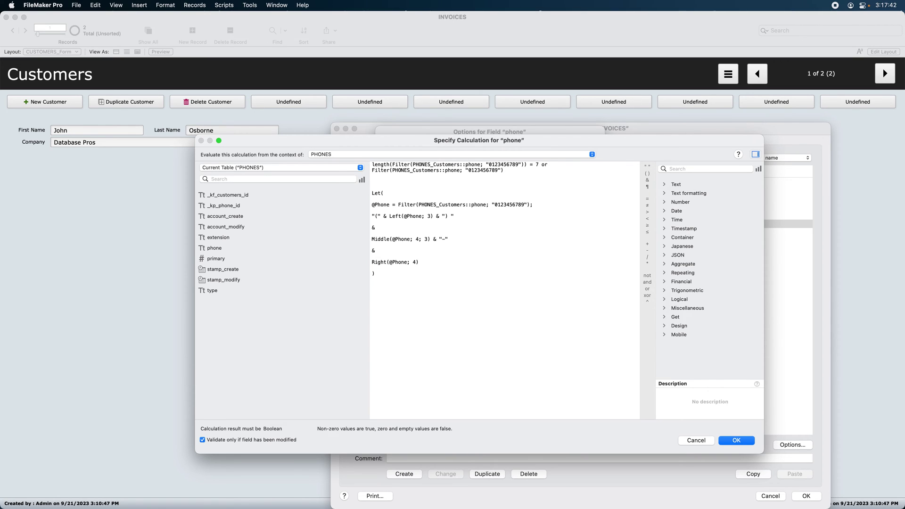
pyautogui.moveTo(535, 165); pyautogui.dragTo(507, 170)
pyautogui.press('super+c')
pyautogui.write('10')
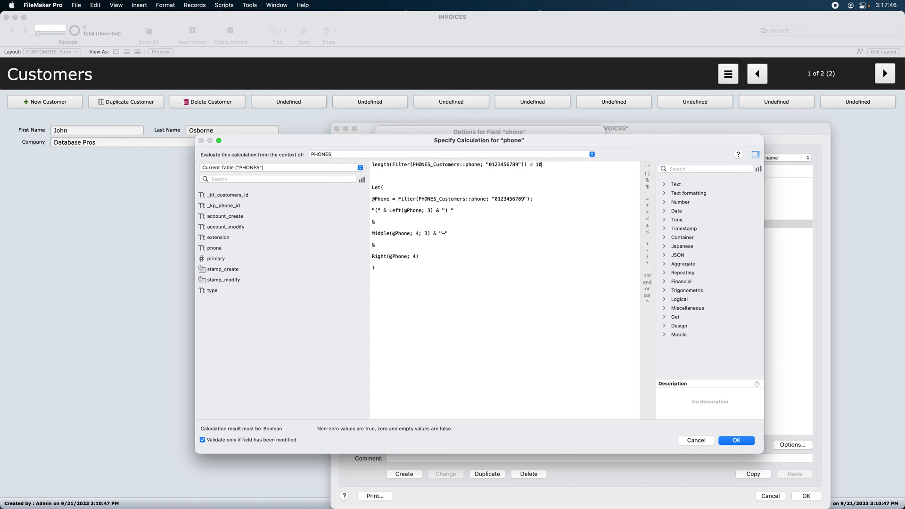
pyautogui.moveTo(545, 165); pyautogui.dragTo(533, 300)
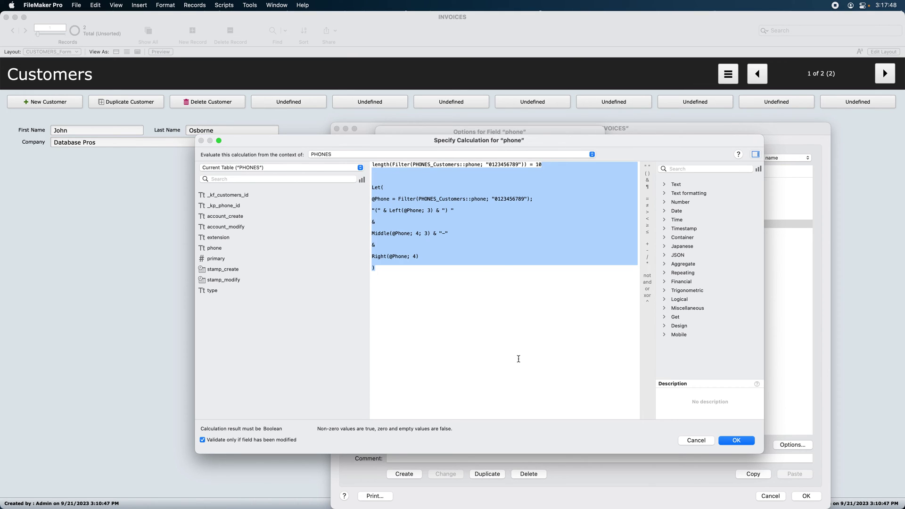
pyautogui.press('BackSpace')
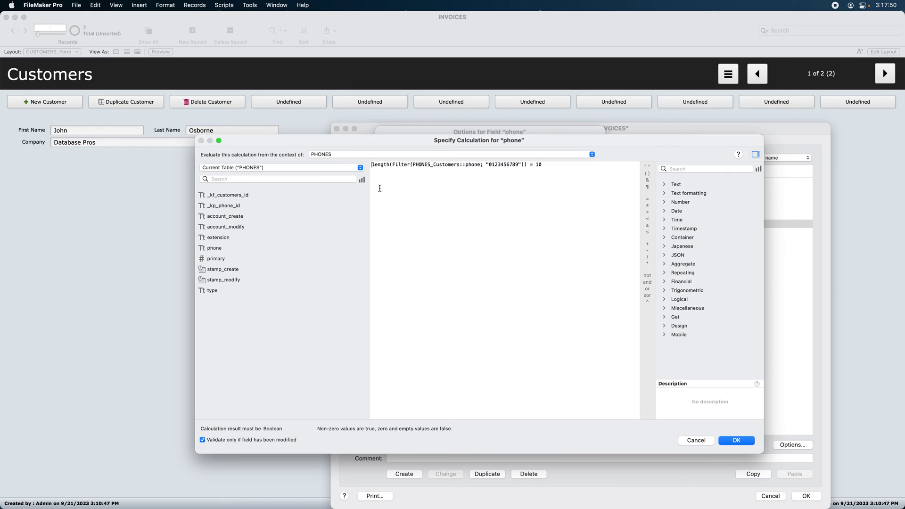
pyautogui.press('Return')
pyautogui.press('Up')
pyautogui.write('let(')
pyautogui.press('Return')
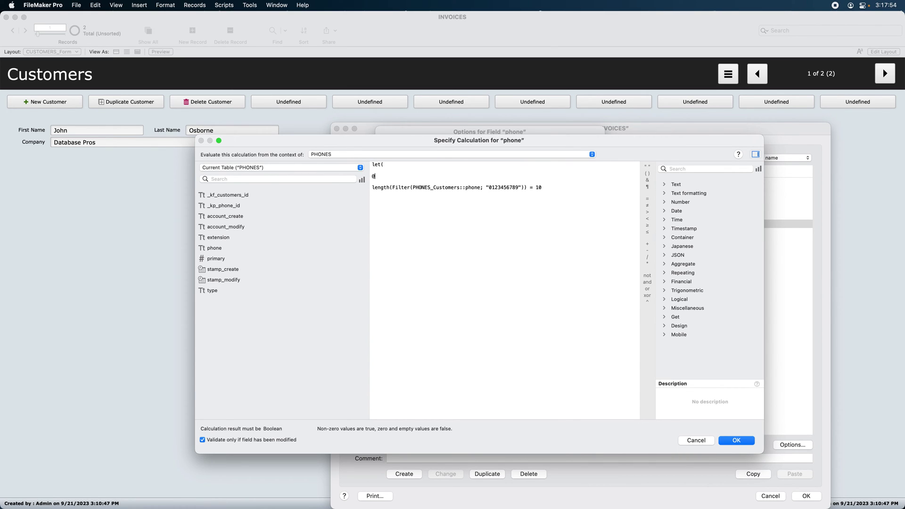
pyautogui.write('Phone =')
pyautogui.press('super+v')
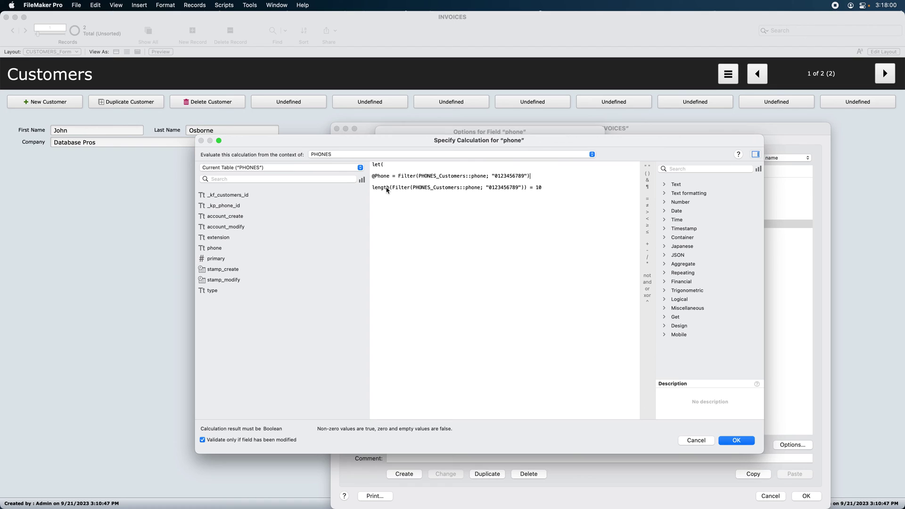
pyautogui.write(';')
pyautogui.moveTo(393, 188); pyautogui.dragTo(523, 188)
pyautogui.write('@Phone')
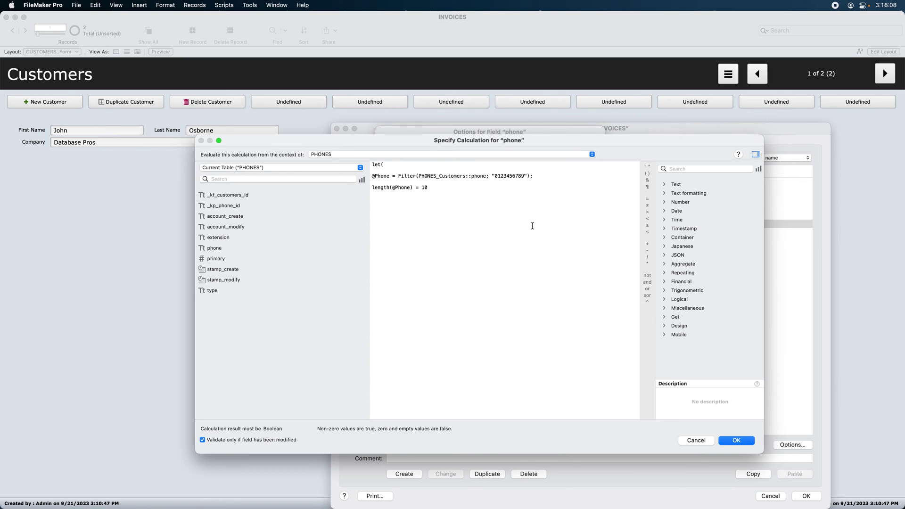
pyautogui.write(')')
# Replace the table-qualified phone reference with the local phone field and save the validation formula.
pyautogui.click(737, 441)
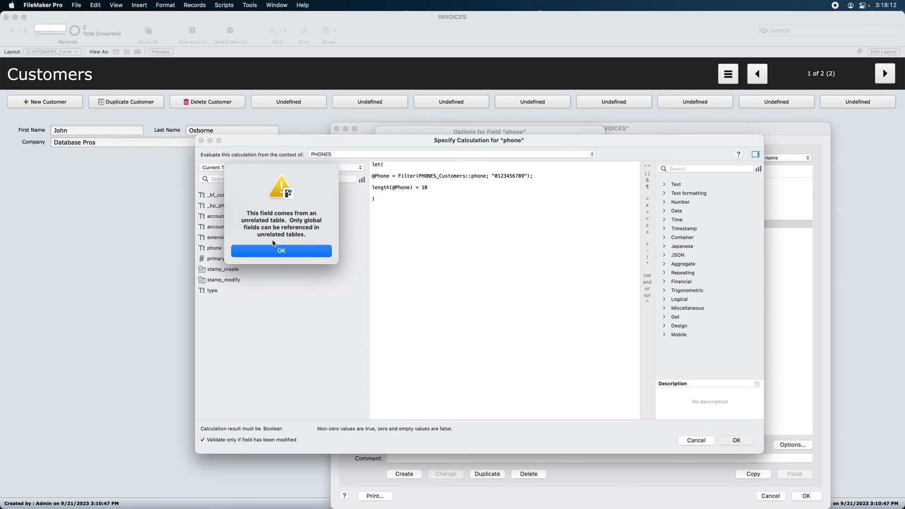
pyautogui.click(273, 248)
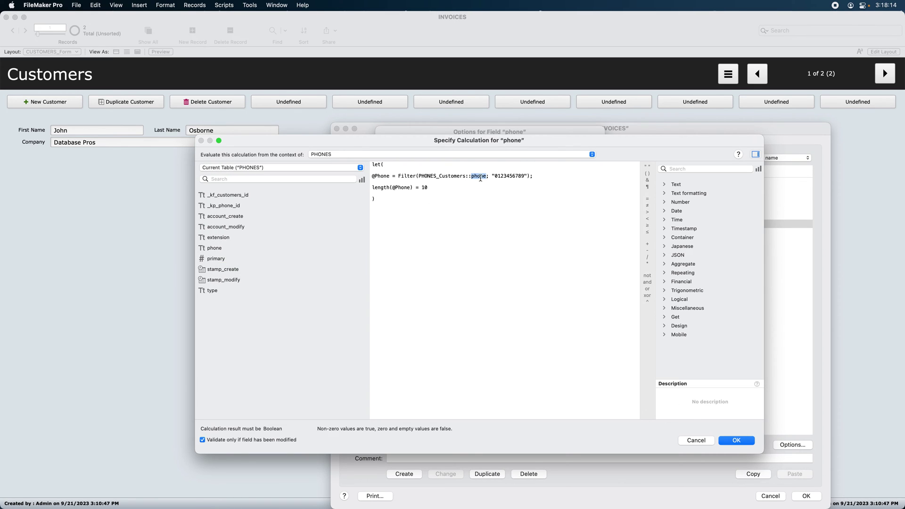
pyautogui.moveTo(487, 176); pyautogui.dragTo(423, 179)
pyautogui.doubleClick(210, 249)
pyautogui.press('Return')
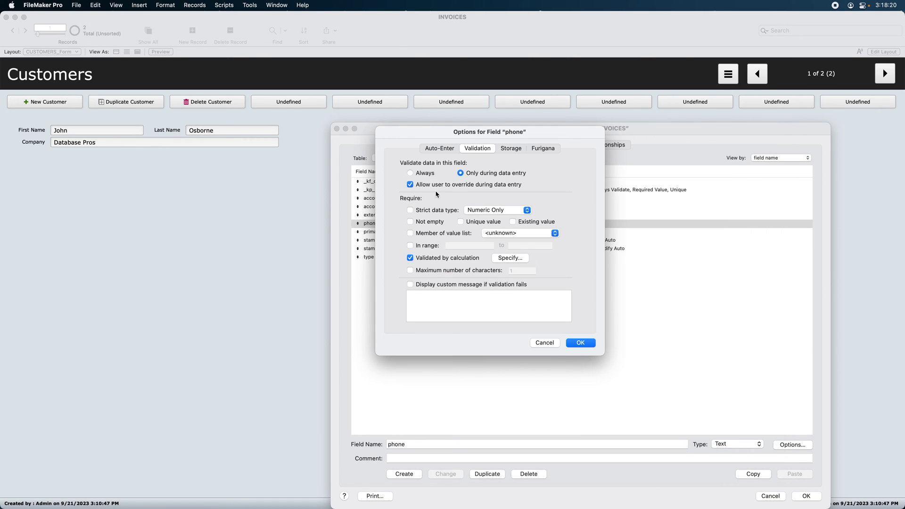
# Set Validate to Always with no user override and confirm the field options.
pyautogui.click(421, 175)
pyautogui.click(428, 187)
pyautogui.click(579, 343)
pyautogui.click(806, 495)
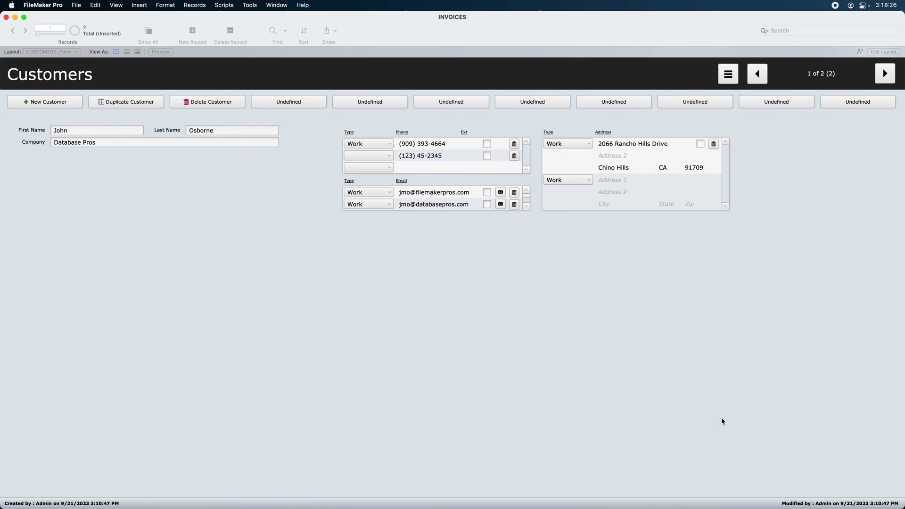
pyautogui.click(447, 159)
pyautogui.write('12345678901')
pyautogui.click(258, 176)
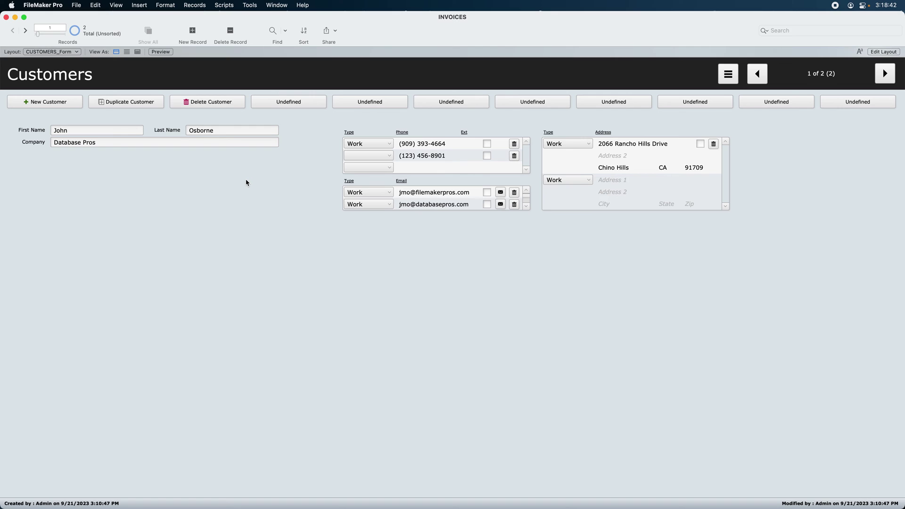
# Open Manage Database, list the PHONES fields and bring up the phone field's options.
pyautogui.click(76, 5)
pyautogui.moveTo(82, 87)
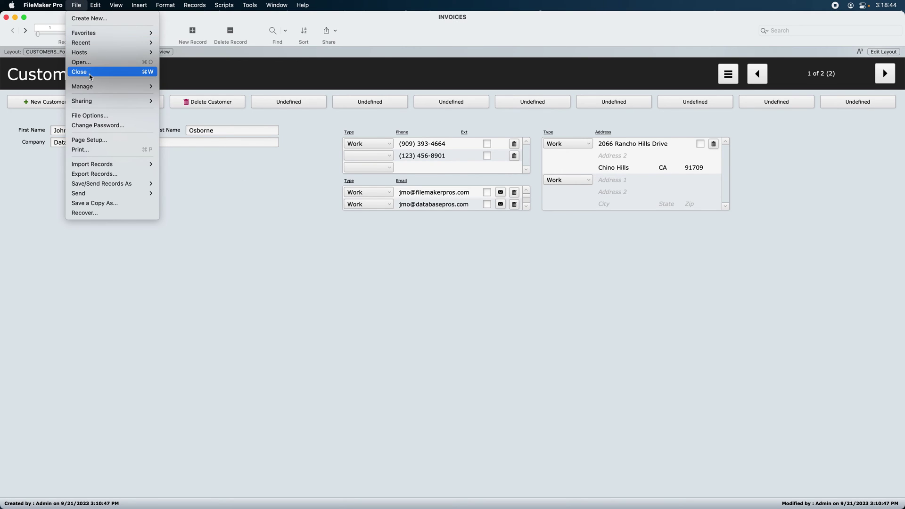
pyautogui.click(190, 88)
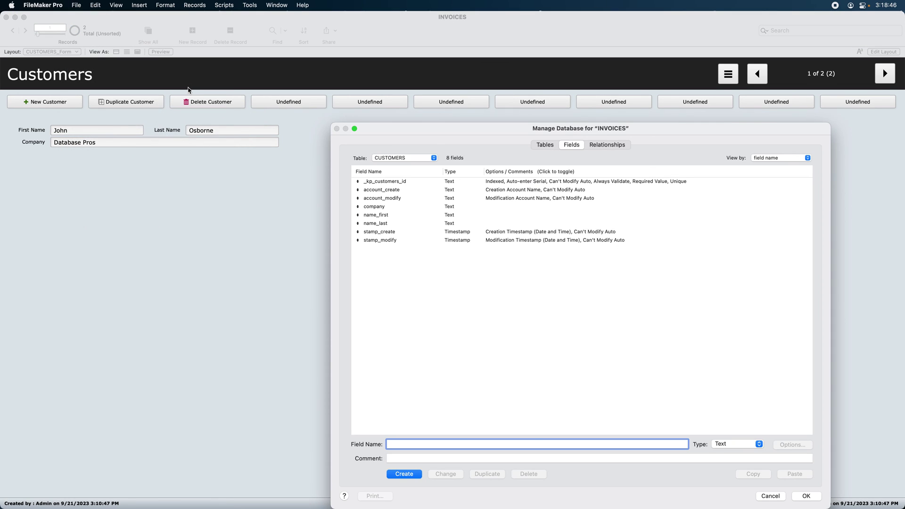
pyautogui.click(388, 159)
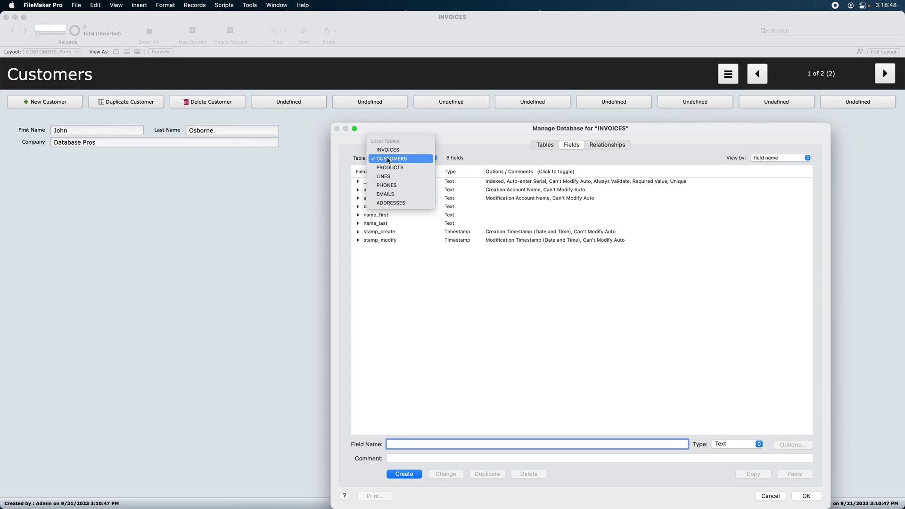
pyautogui.click(389, 185)
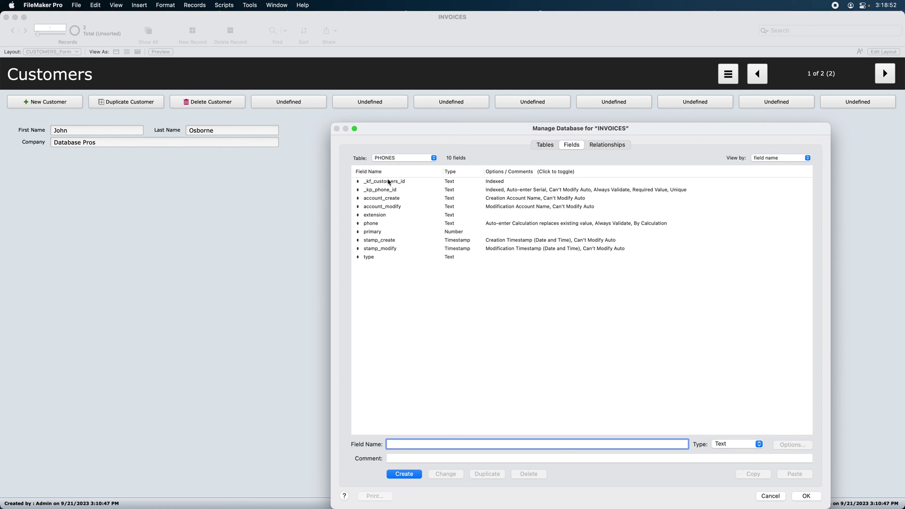
pyautogui.click(374, 226)
pyautogui.doubleClick(374, 225)
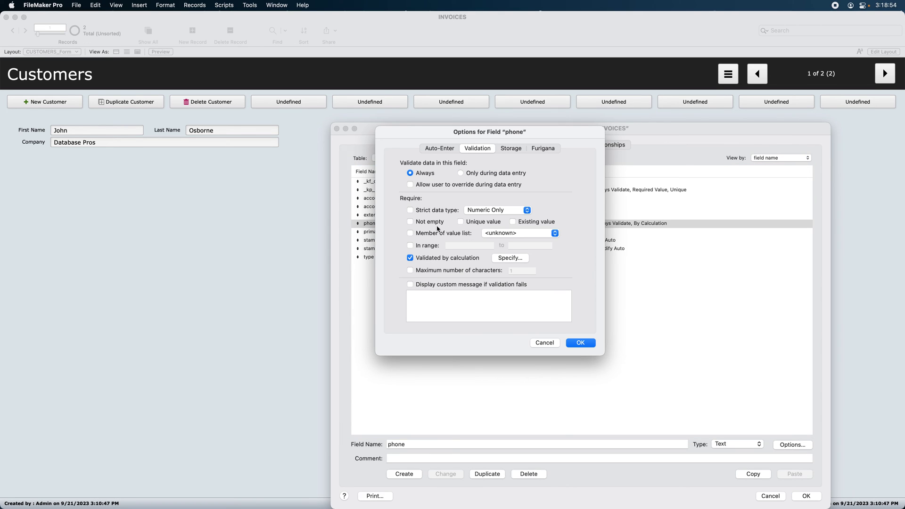
# Glance at Validation, return to Auto-Enter and open the calculated-value formula.
pyautogui.click(451, 152)
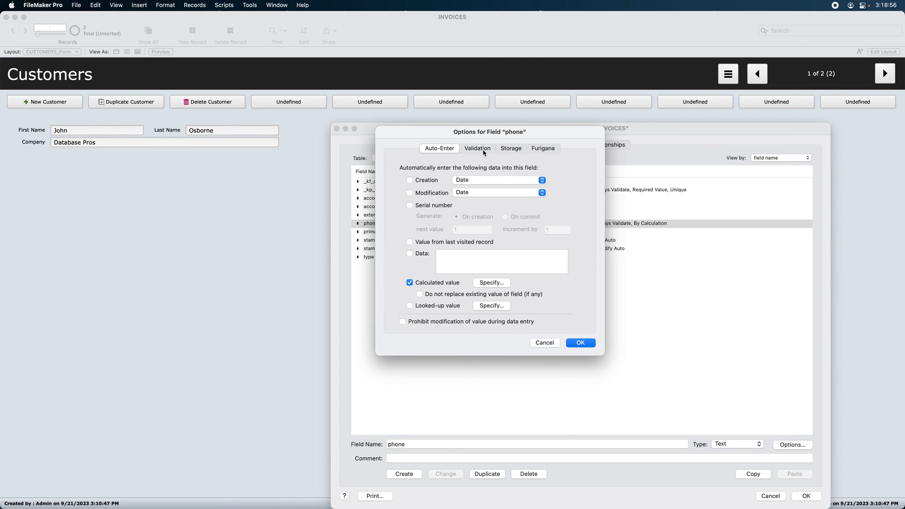
pyautogui.click(485, 150)
pyautogui.click(450, 150)
pyautogui.click(491, 283)
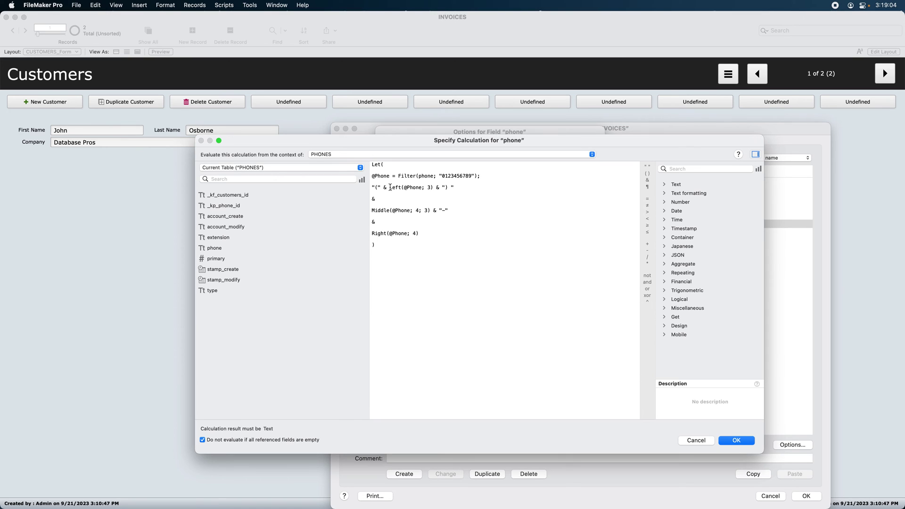
# Wrap the formatting in a Case: format only when the digits are ten long, otherwise return Self.
pyautogui.click(423, 234)
pyautogui.click(490, 175)
pyautogui.press('Return')
pyautogui.write('ca')
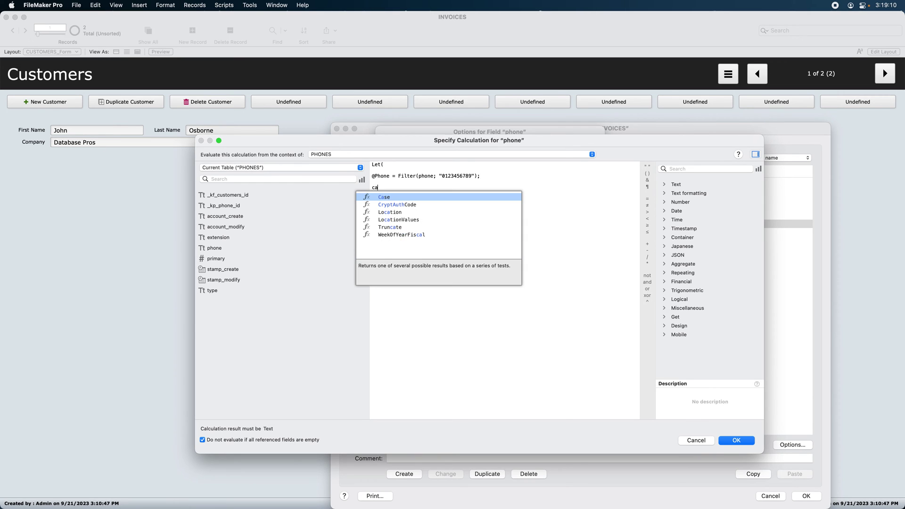
pyautogui.write('se(')
pyautogui.press('Return')
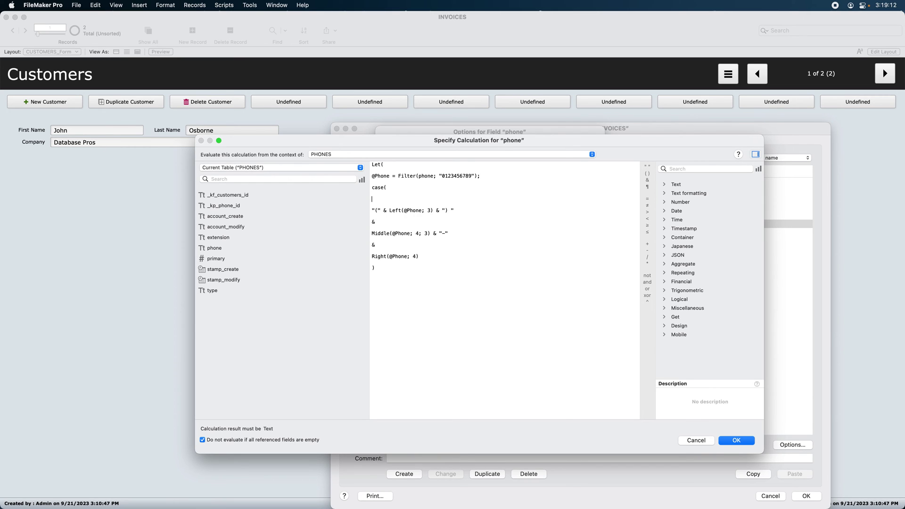
pyautogui.write('le')
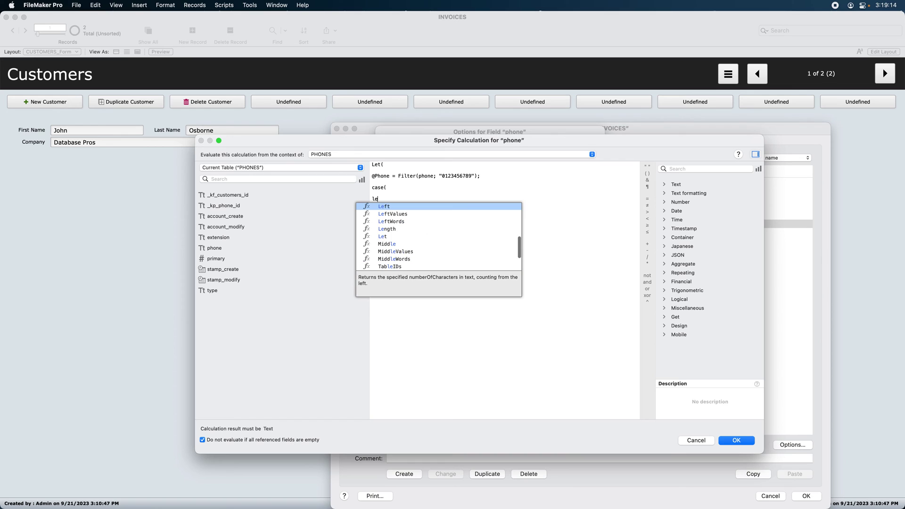
pyautogui.write('ngth(@Phone')
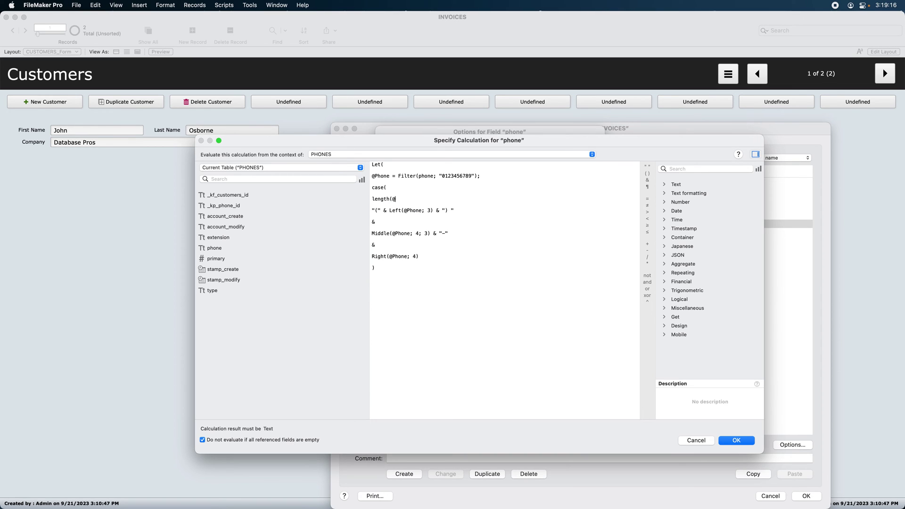
pyautogui.write(') =')
pyautogui.click(429, 259)
pyautogui.write(';')
pyautogui.press('Return')
pyautogui.write('S')
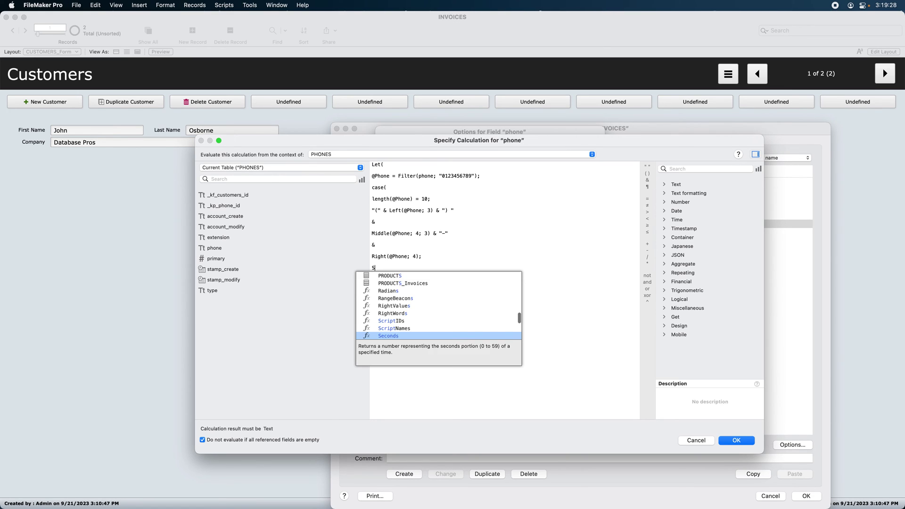
pyautogui.write('elf')
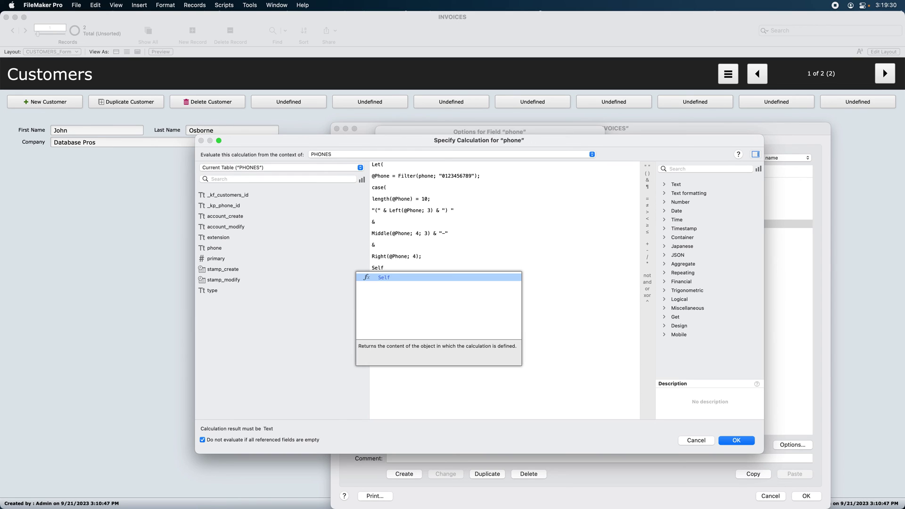
pyautogui.press('Return')
pyautogui.write(')')
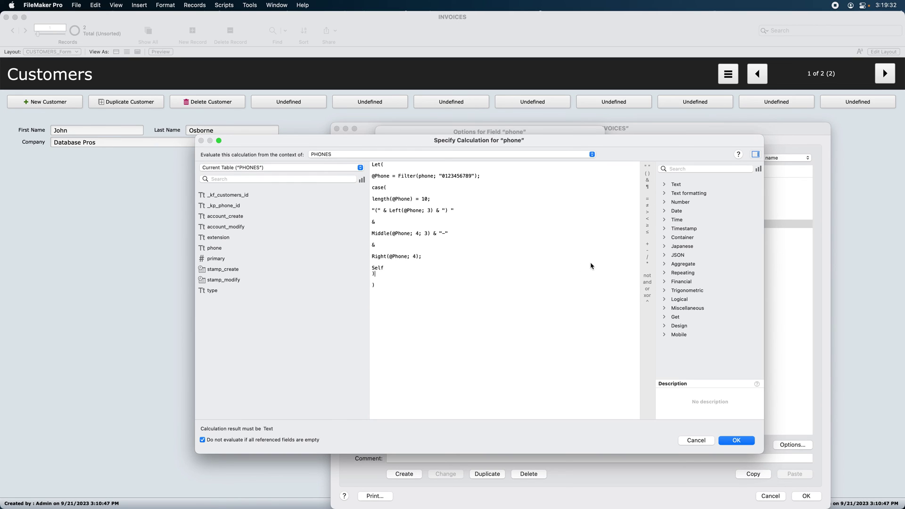
pyautogui.click(398, 267)
pyautogui.press('Return')
# Change the Filter argument to Self and review the length condition, formatted result and Self fallback.
pyautogui.doubleClick(422, 178)
pyautogui.write('elf')
pyautogui.press('Left')
pyautogui.press('Left')
pyautogui.press('Left')
pyautogui.write('S')
pyautogui.doubleClick(425, 177)
pyautogui.doubleClick(373, 268)
pyautogui.moveTo(373, 199); pyautogui.dragTo(428, 200)
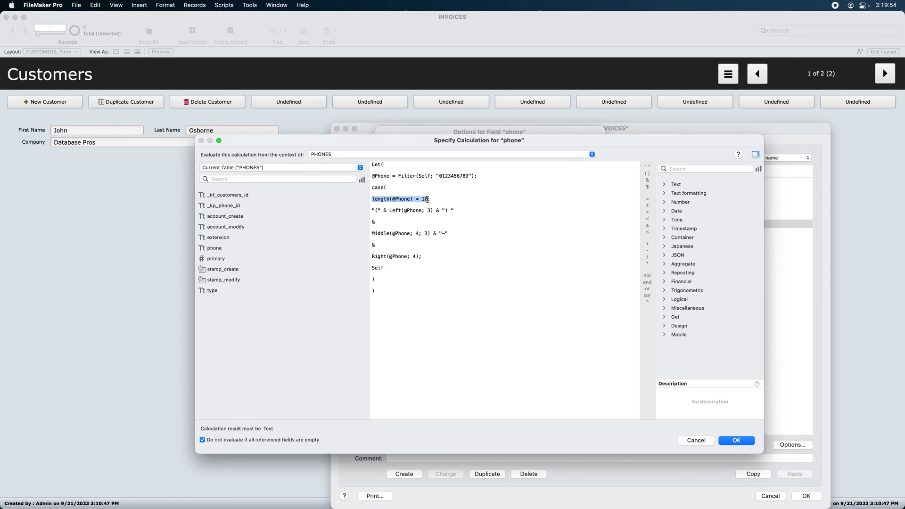
pyautogui.moveTo(424, 256); pyautogui.dragTo(366, 210)
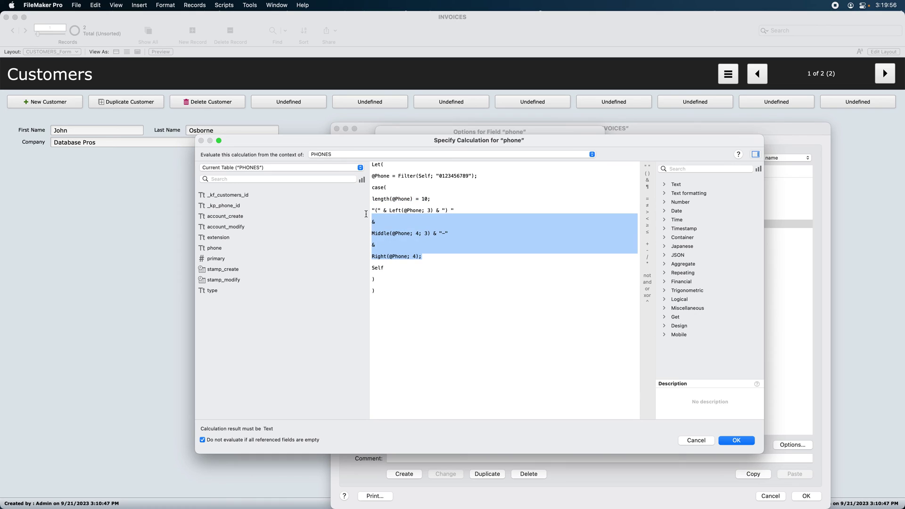
pyautogui.doubleClick(378, 268)
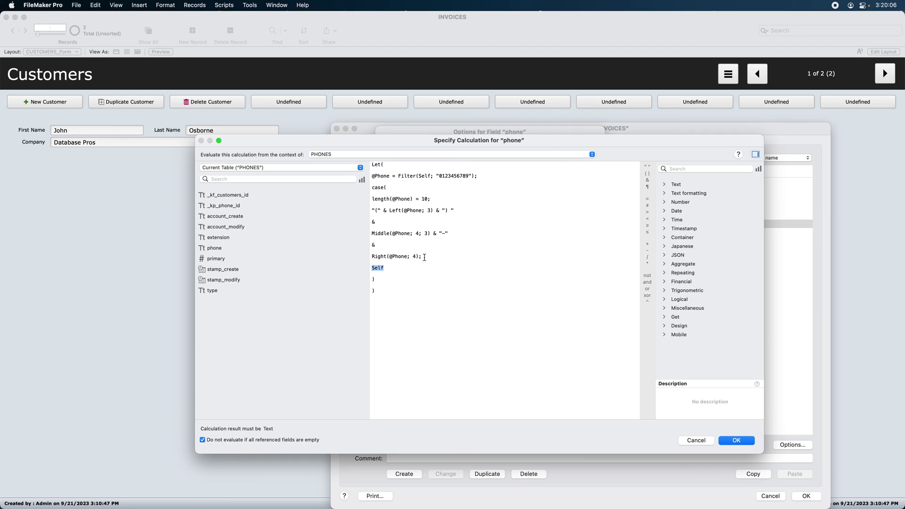
pyautogui.moveTo(420, 257); pyautogui.dragTo(369, 210)
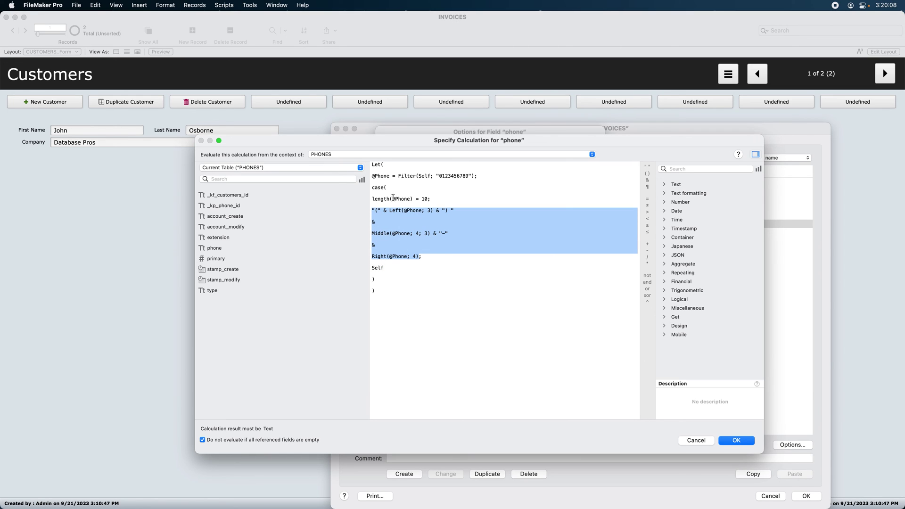
pyautogui.moveTo(428, 199); pyautogui.dragTo(378, 206)
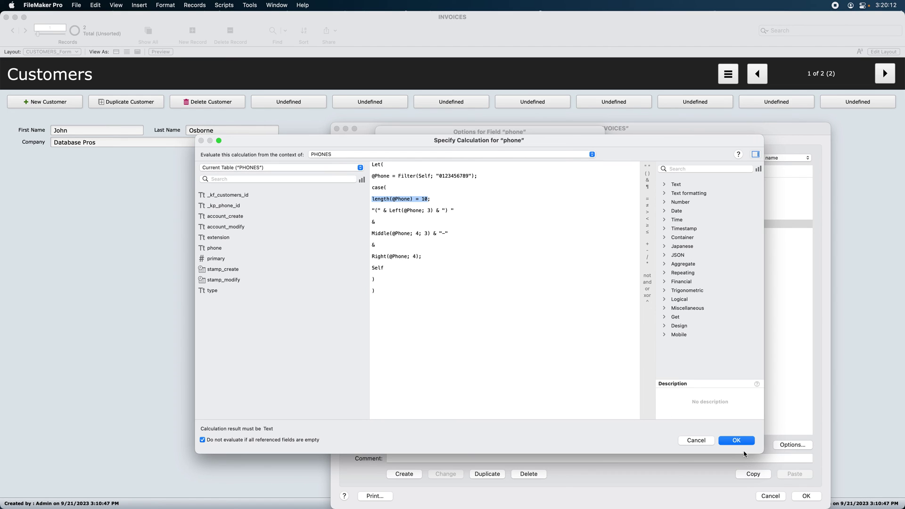
# Confirm the calculation, the field options and Manage Database to return to the layout.
pyautogui.click(736, 442)
pyautogui.click(476, 149)
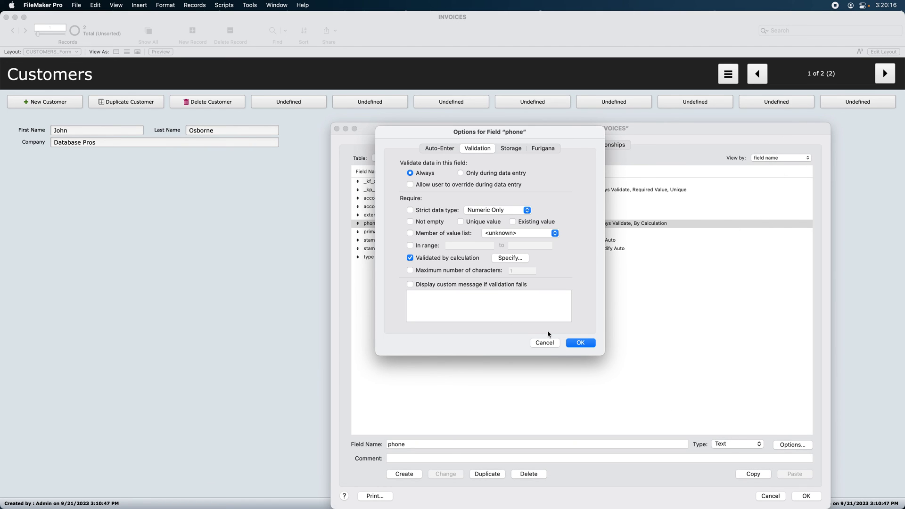
pyautogui.click(582, 344)
pyautogui.click(807, 496)
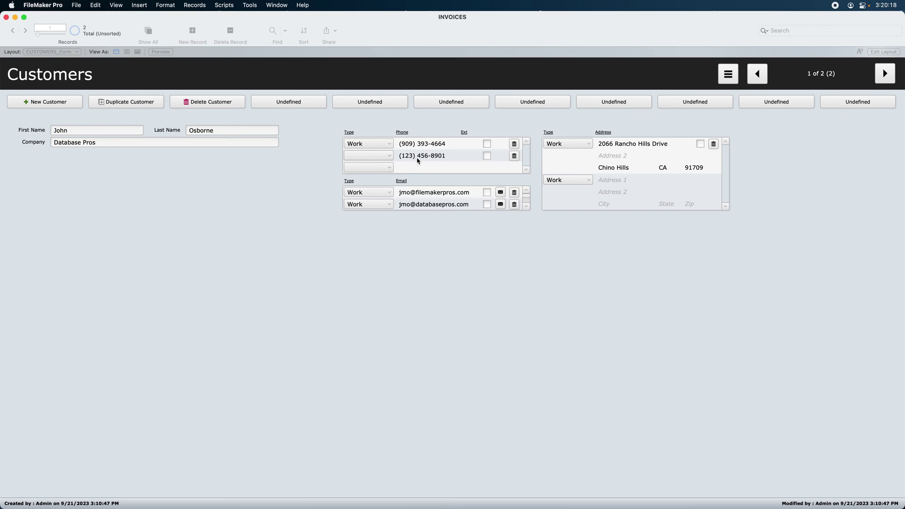
pyautogui.click(446, 155)
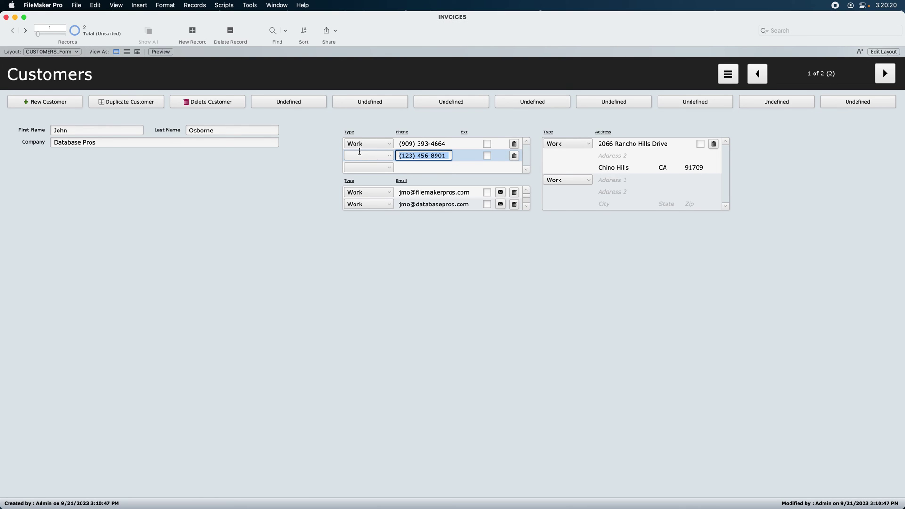
pyautogui.write('1234567890')
pyautogui.press('Return')
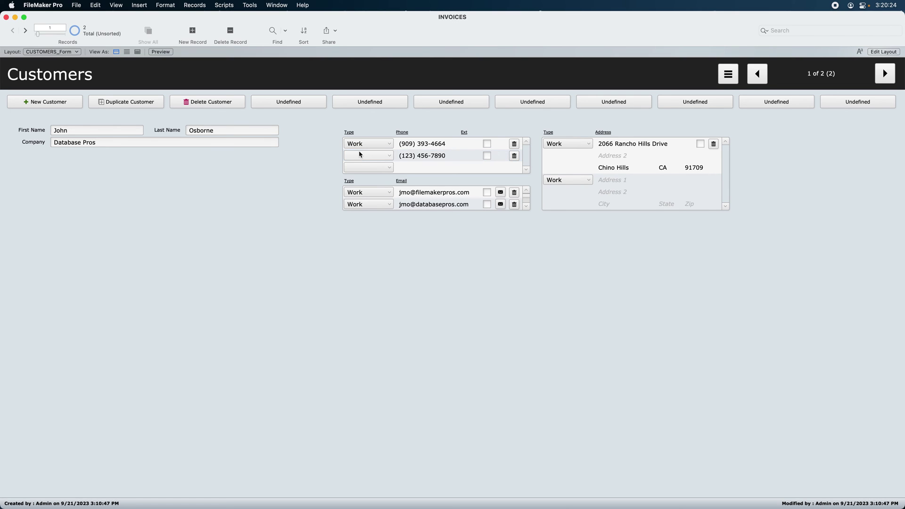
pyautogui.click(448, 156)
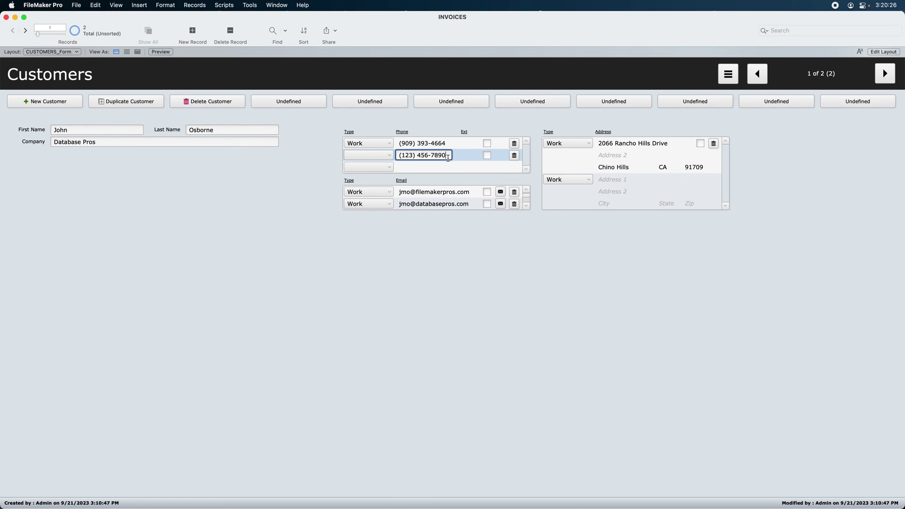
pyautogui.press('Return')
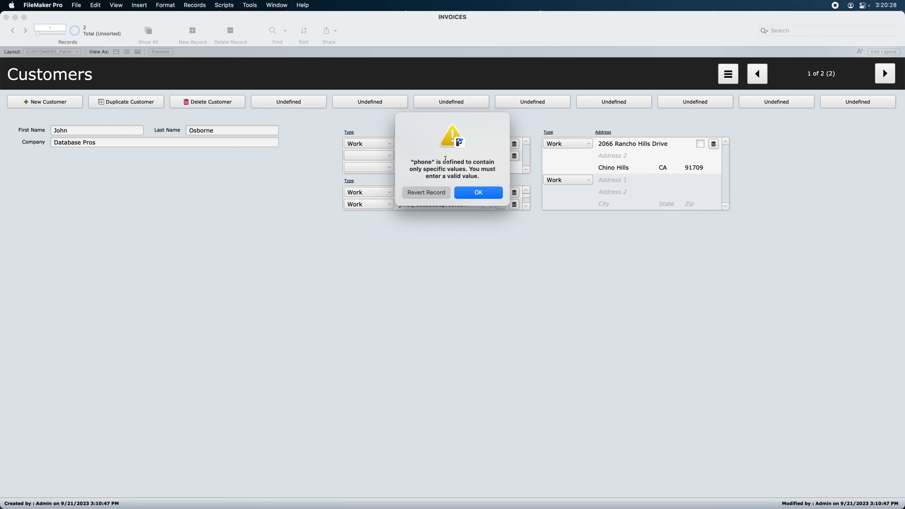
pyautogui.click(432, 196)
pyautogui.click(430, 189)
pyautogui.click(446, 157)
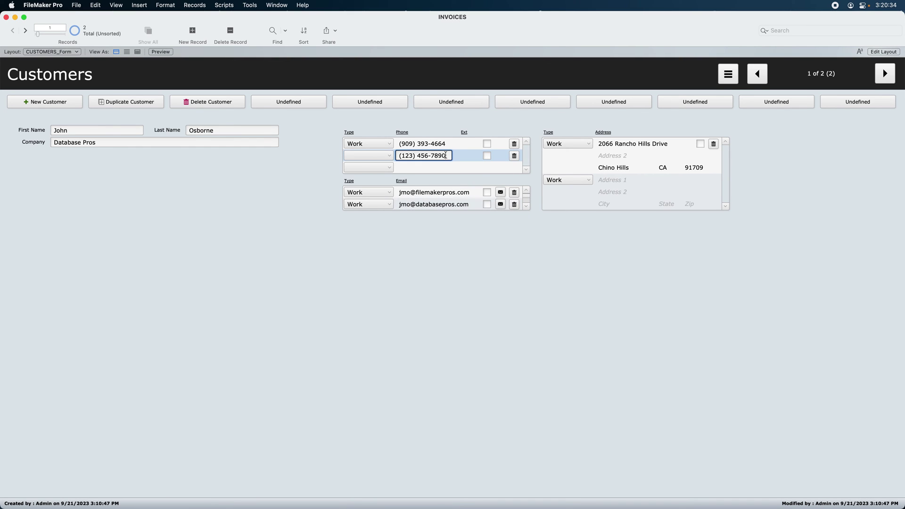
pyautogui.press('BackSpace')
pyautogui.write('1')
pyautogui.click(473, 256)
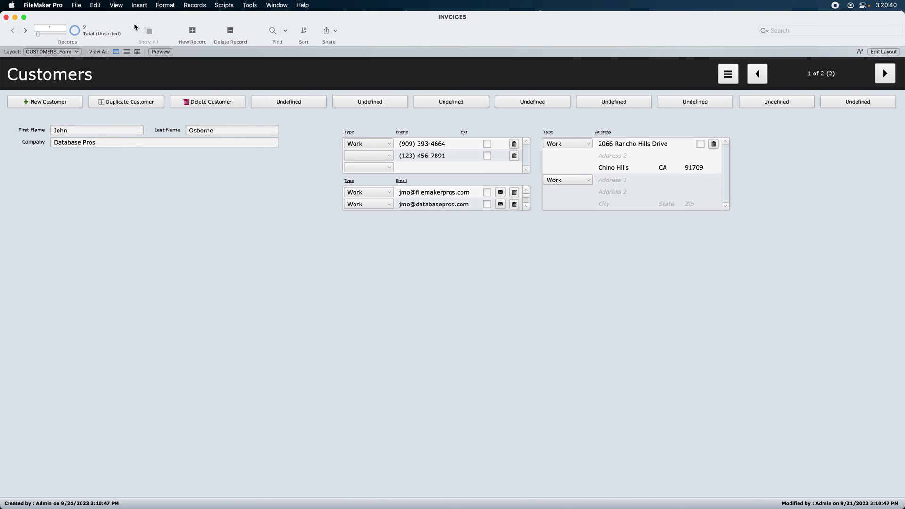
# Reopen the phone field's auto-enter calculation from the PHONES table.
pyautogui.click(77, 5)
pyautogui.moveTo(82, 86)
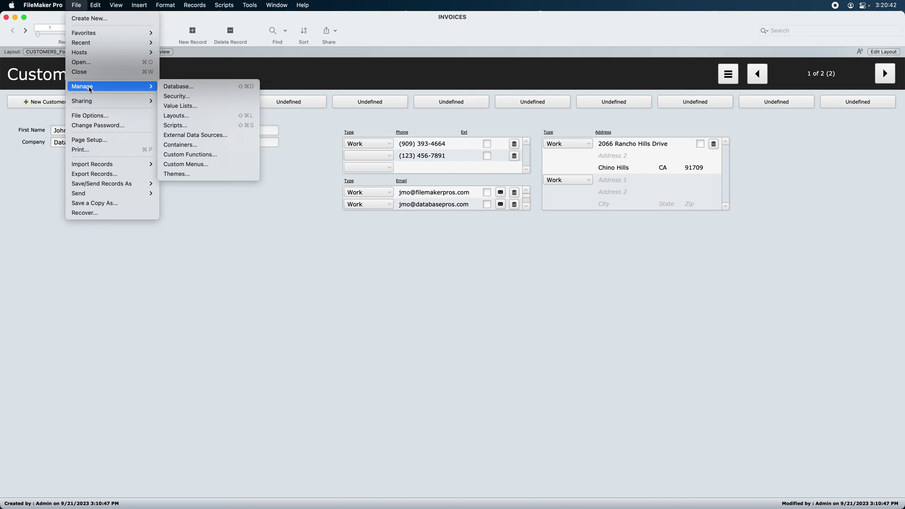
pyautogui.click(179, 87)
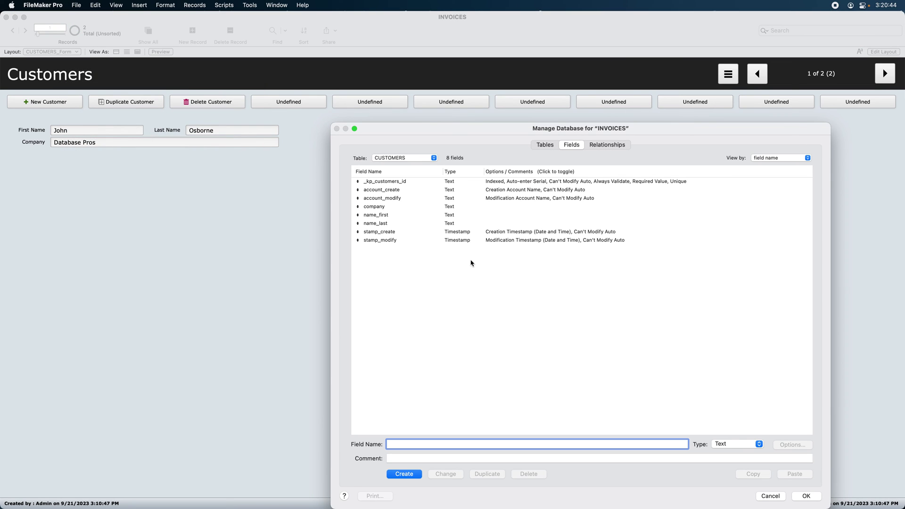
pyautogui.click(382, 158)
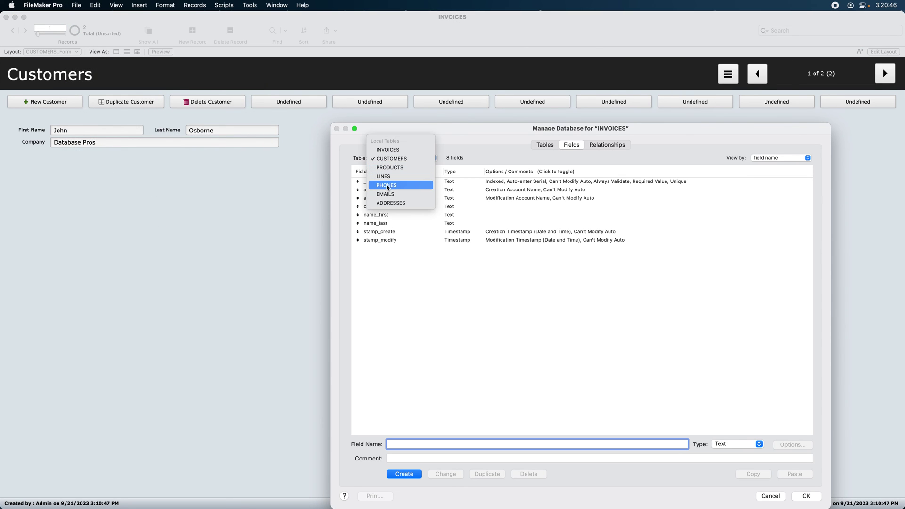
pyautogui.click(387, 186)
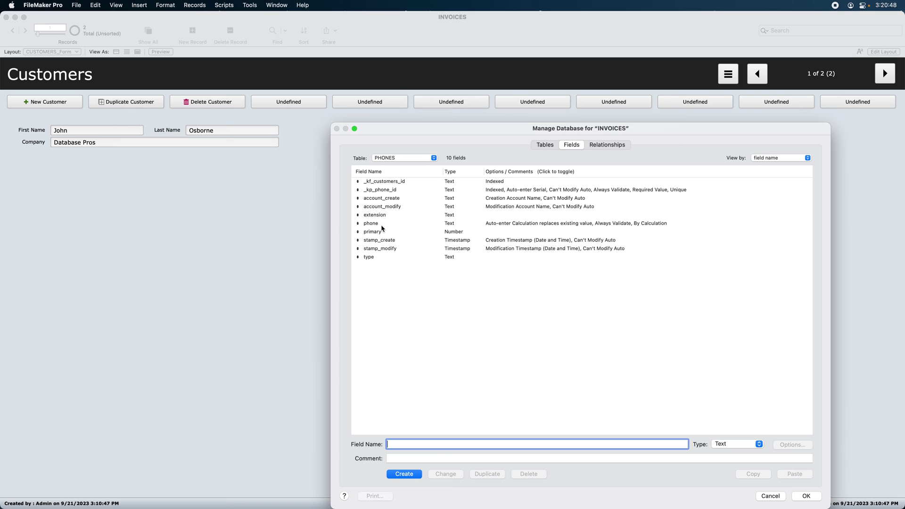
pyautogui.doubleClick(382, 225)
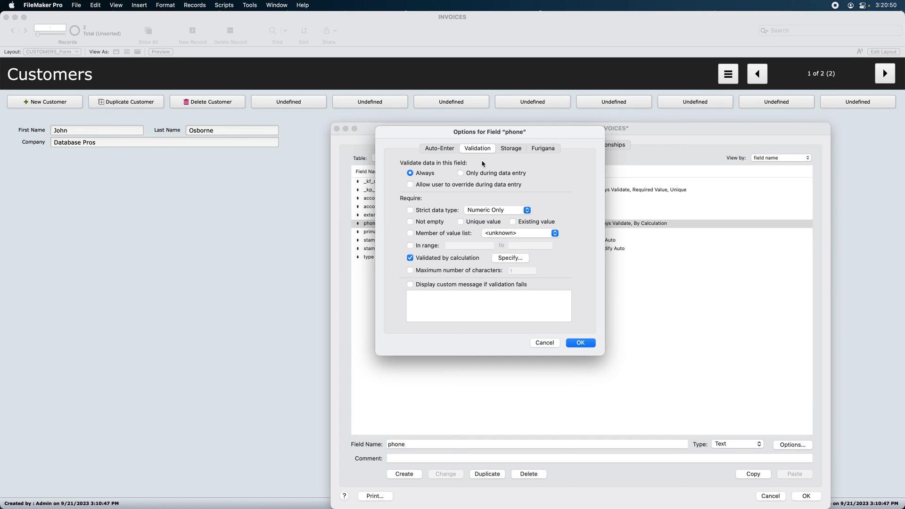
pyautogui.click(437, 148)
pyautogui.click(483, 283)
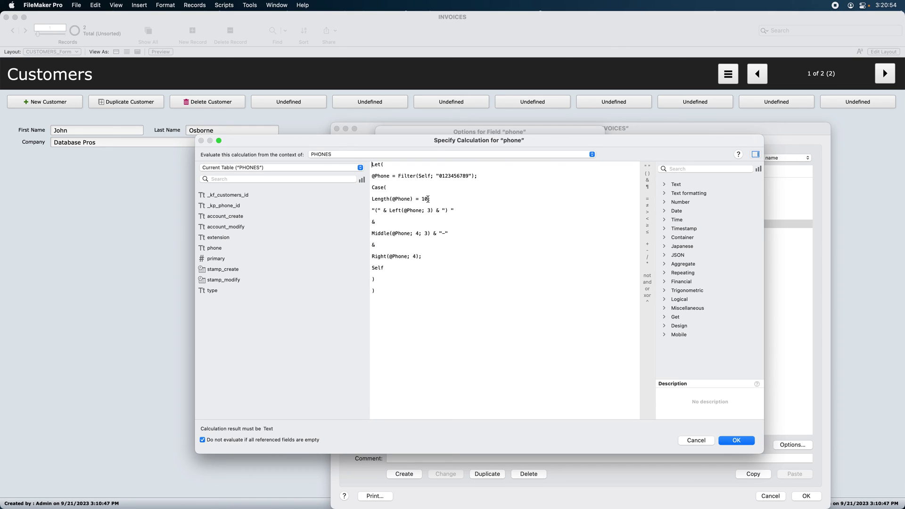
# Review the ten-digit length test, the formatted-number expression and the Self fallback.
pyautogui.moveTo(428, 199); pyautogui.dragTo(371, 199)
pyautogui.moveTo(425, 257); pyautogui.dragTo(371, 210)
pyautogui.doubleClick(385, 269)
# Enable a custom validation failure message reading "Phone numbers are 7 or 10 digits!".
pyautogui.click(736, 441)
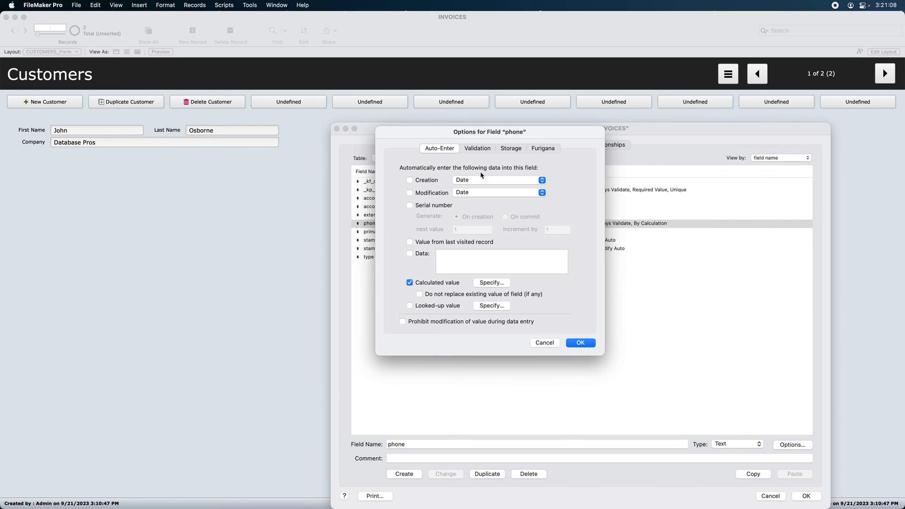
pyautogui.click(479, 148)
pyautogui.click(426, 285)
pyautogui.write('Phone numbers are 10')
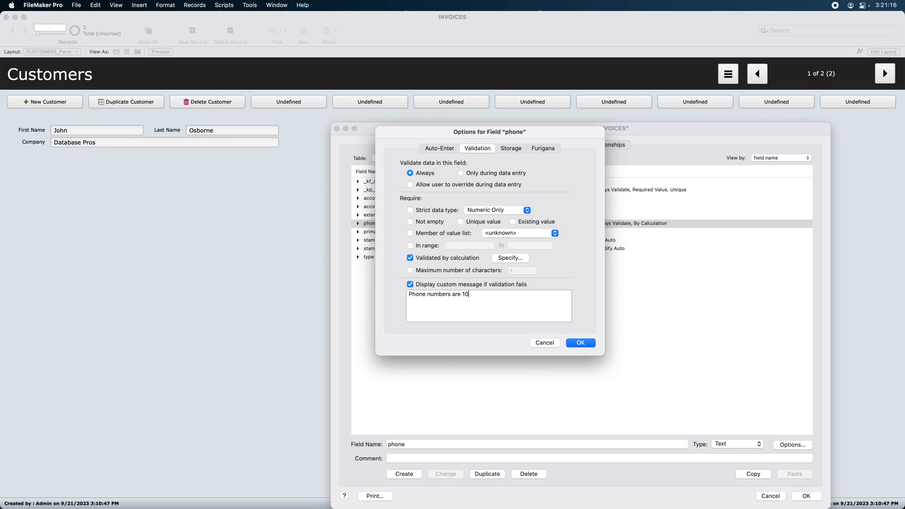
pyautogui.press('BackSpace')
pyautogui.press('BackSpace')
pyautogui.write('r 10 digits!')
# Save the phone field options, then reopen its validation calculation.
pyautogui.click(571, 342)
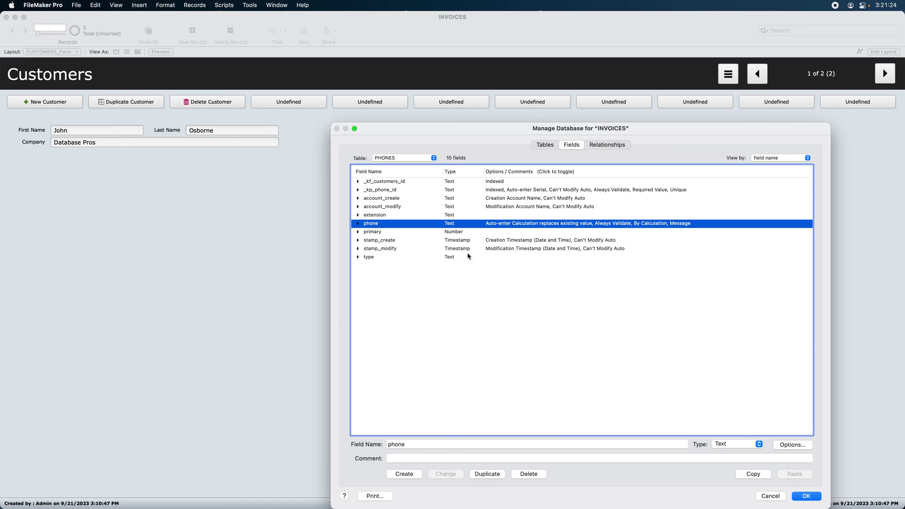
pyautogui.doubleClick(521, 226)
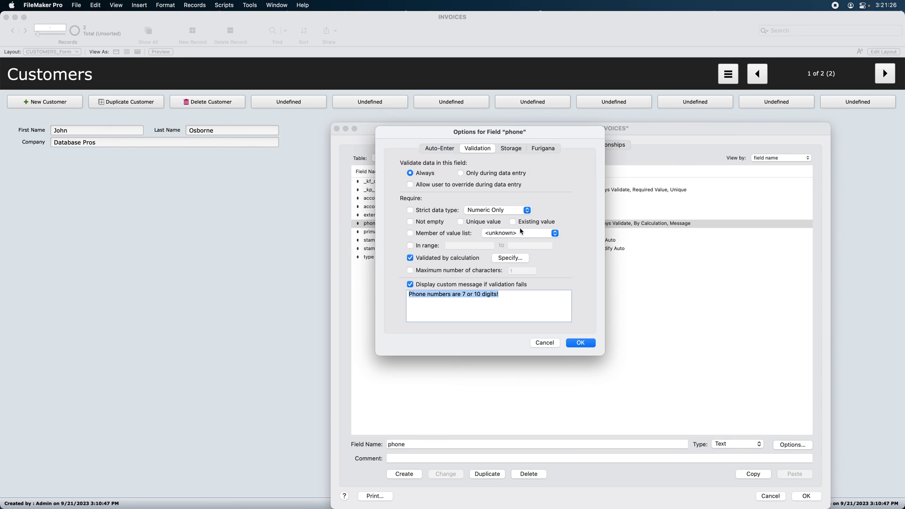
pyautogui.click(502, 261)
# Duplicate the Length test so validation accepts 10 or 7 digits, and save the options.
pyautogui.moveTo(431, 189); pyautogui.dragTo(350, 192)
pyautogui.press('super+c')
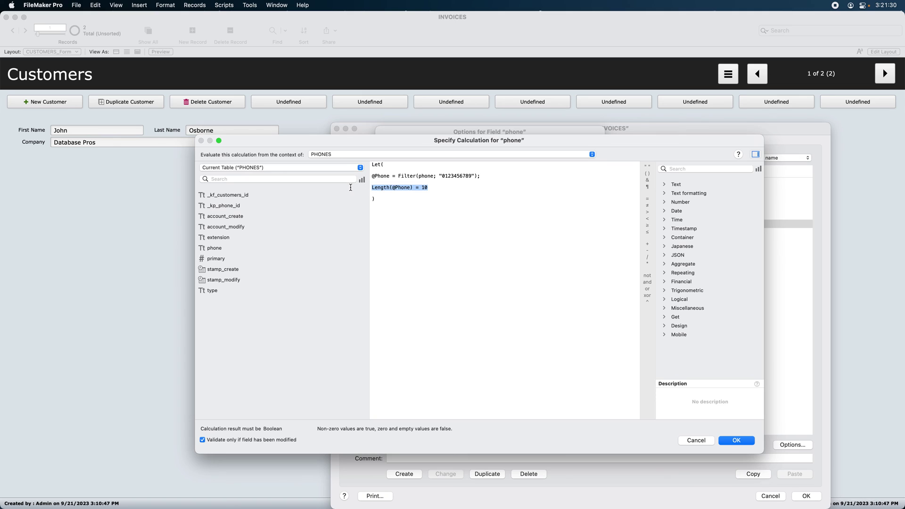
pyautogui.click(445, 187)
pyautogui.write('or')
pyautogui.press('super+v')
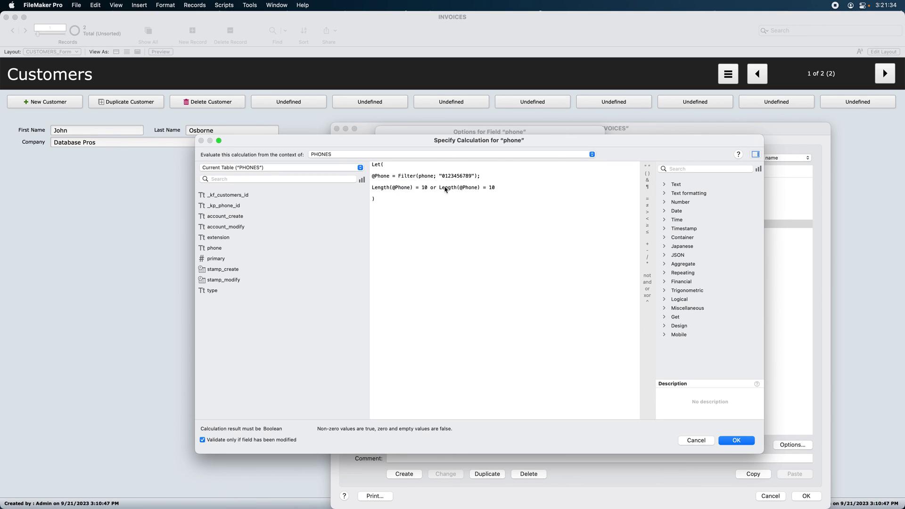
pyautogui.press('BackSpace')
pyautogui.press('BackSpace')
pyautogui.write('7')
pyautogui.click(737, 440)
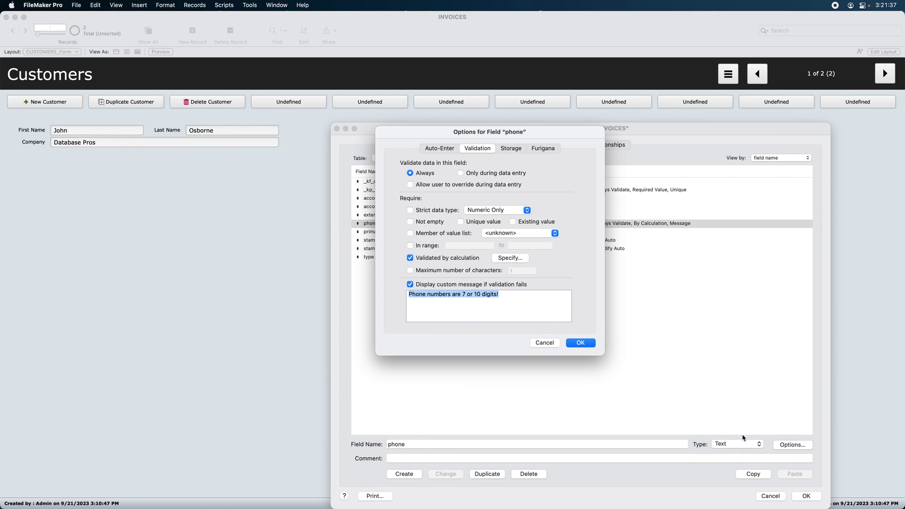
pyautogui.click(577, 345)
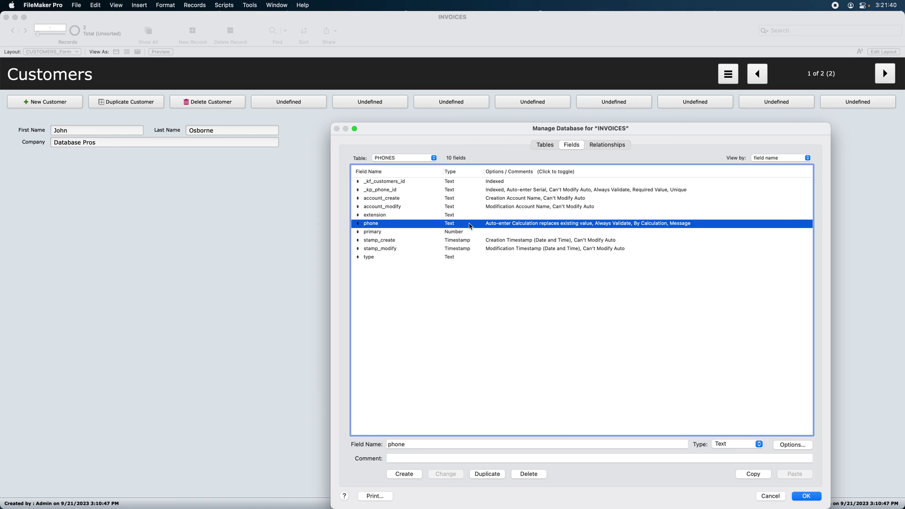
pyautogui.doubleClick(474, 224)
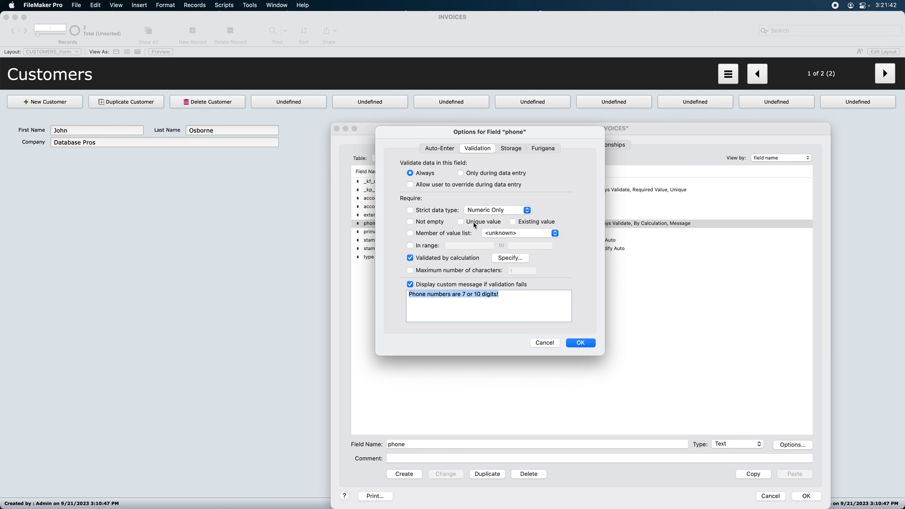
pyautogui.click(440, 148)
pyautogui.click(499, 285)
pyautogui.click(397, 189)
pyautogui.press('Return')
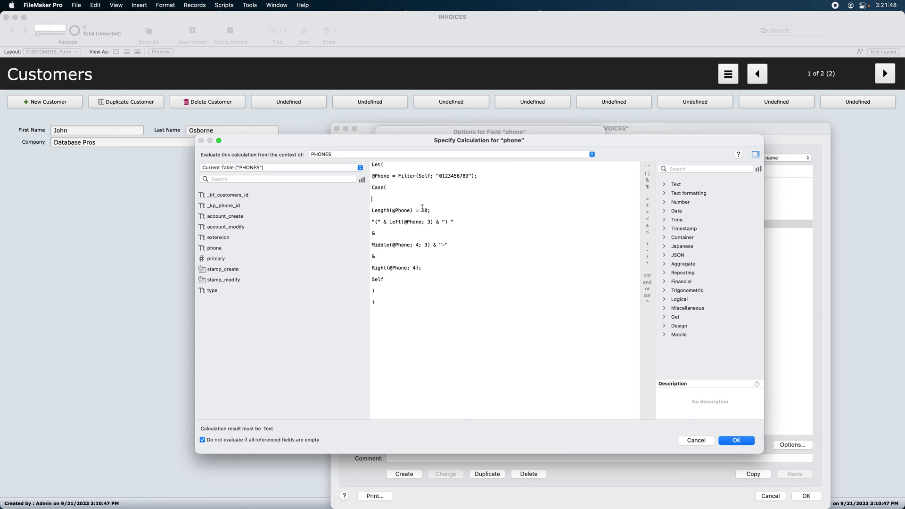
pyautogui.moveTo(433, 210); pyautogui.dragTo(366, 210)
pyautogui.press('super+c')
pyautogui.click(377, 201)
pyautogui.press('super+v')
pyautogui.press('BackSpace')
pyautogui.press('BackSpace')
pyautogui.write('7')
# Copy the 10-digit formatting into the 7-digit branch with a fixed "(909) " area code.
pyautogui.moveTo(422, 270); pyautogui.dragTo(353, 232)
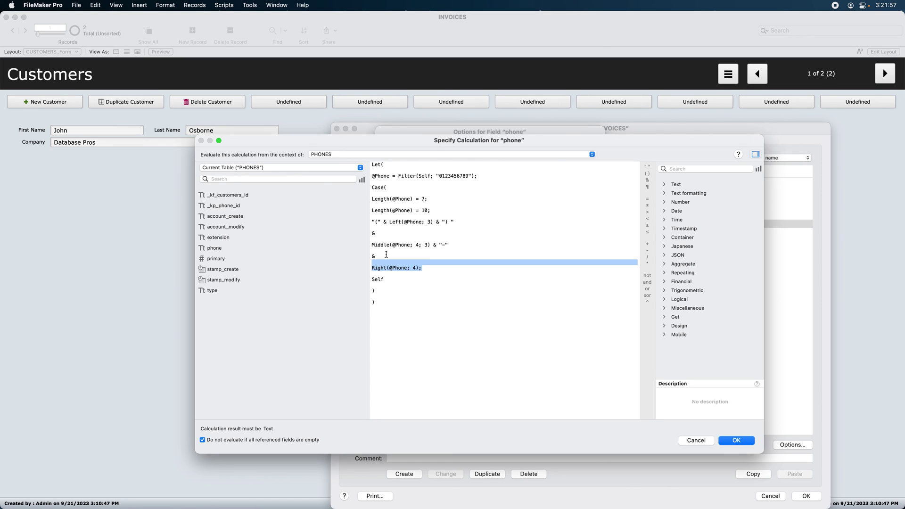
pyautogui.click(371, 221)
pyautogui.moveTo(371, 221); pyautogui.dragTo(422, 270)
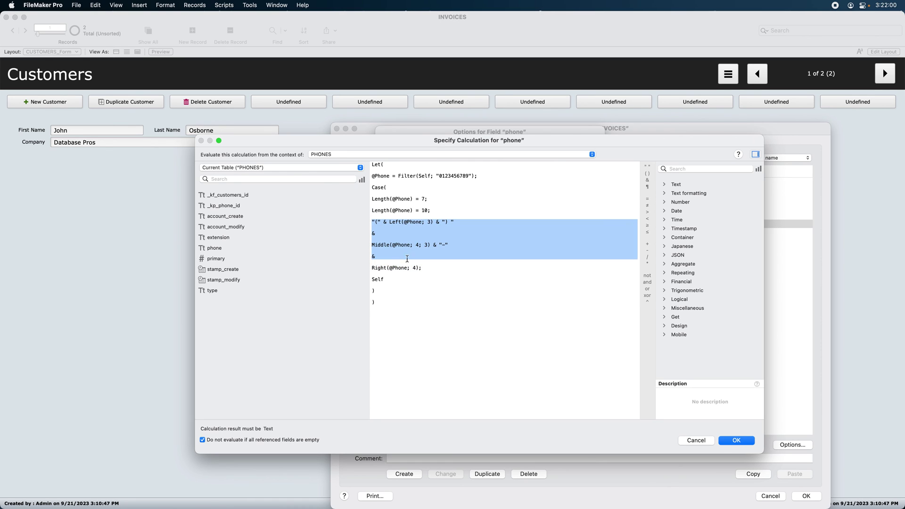
pyautogui.press('super+c')
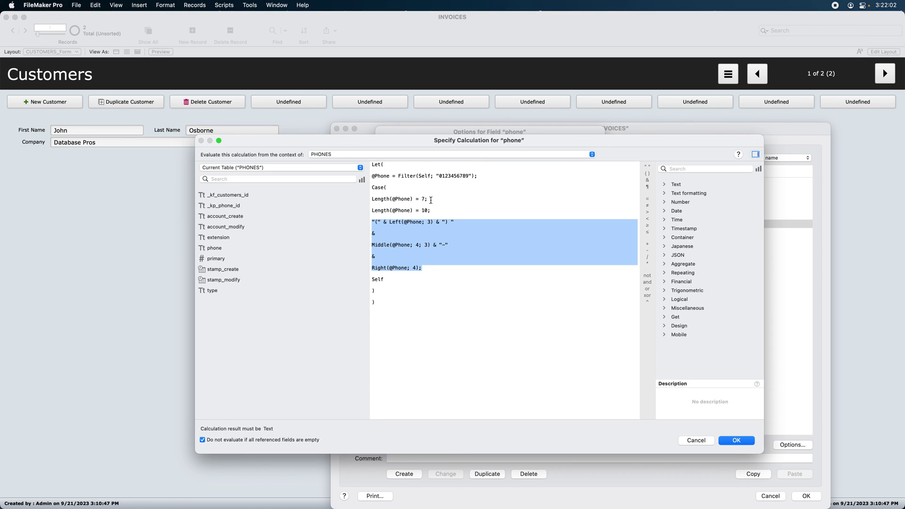
pyautogui.click(431, 199)
pyautogui.press('Return')
pyautogui.press('super+v')
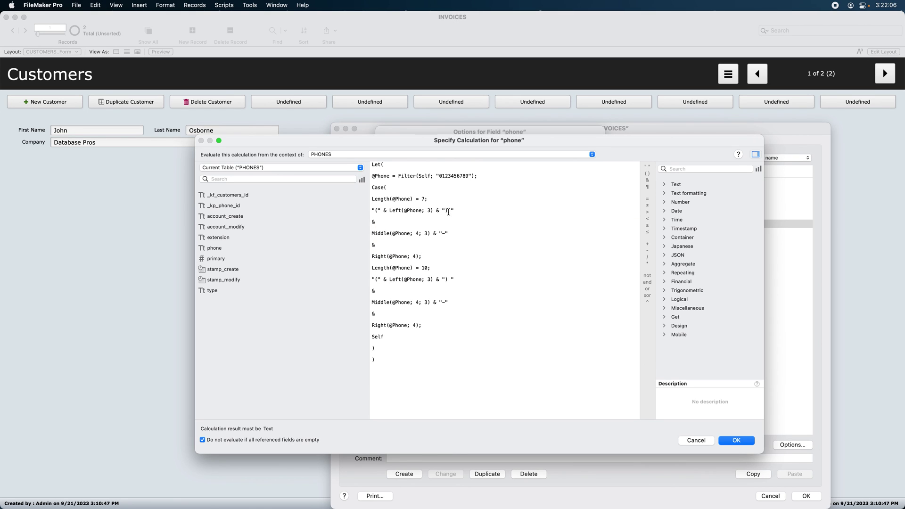
pyautogui.moveTo(445, 211); pyautogui.dragTo(376, 211)
pyautogui.press('BackSpace')
pyautogui.write('909')
pyautogui.doubleClick(379, 235)
pyautogui.write('Left')
pyautogui.click(446, 230)
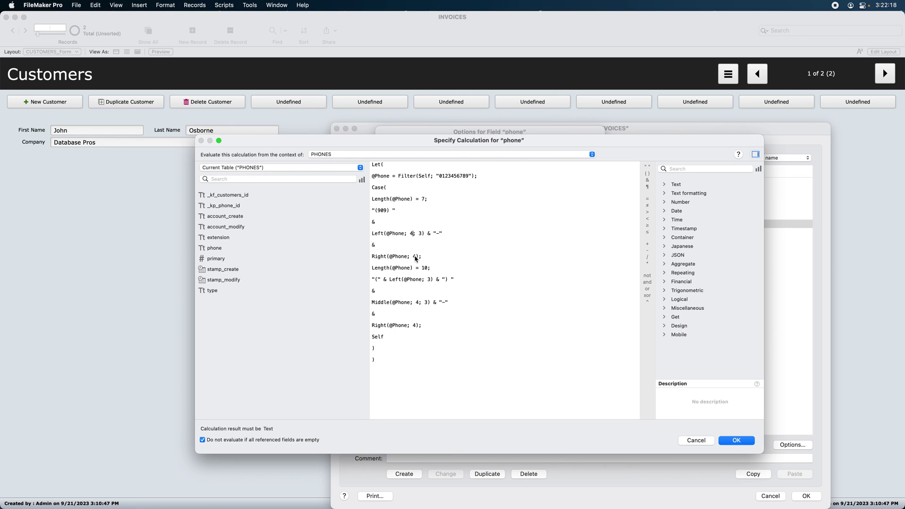
pyautogui.press('BackSpace')
pyautogui.press('BackSpace')
pyautogui.press('BackSpace')
pyautogui.moveTo(422, 257)
pyautogui.mouseDown()
pyautogui.moveTo(374, 233)
pyautogui.moveTo(373, 211)
pyautogui.mouseUp()
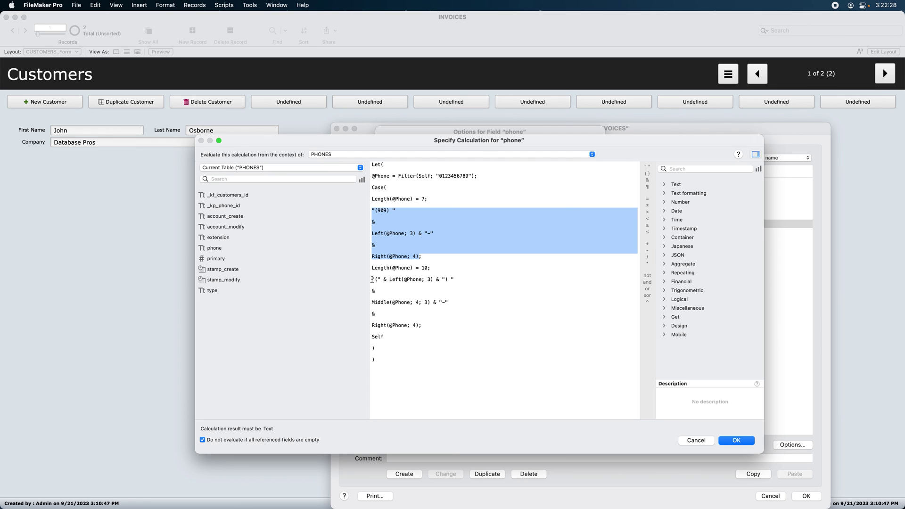
pyautogui.moveTo(372, 279)
pyautogui.mouseDown()
pyautogui.moveTo(378, 309)
pyautogui.moveTo(422, 326)
pyautogui.moveTo(362, 335)
pyautogui.mouseUp()
pyautogui.click(737, 440)
# Save the database changes and enter 1234567 as a new portal phone number.
pyautogui.click(572, 342)
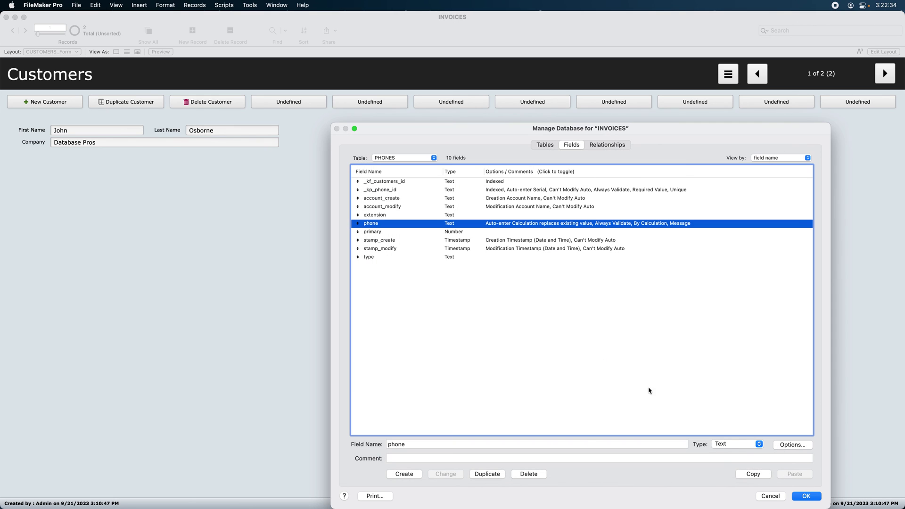
pyautogui.click(804, 497)
pyautogui.click(420, 168)
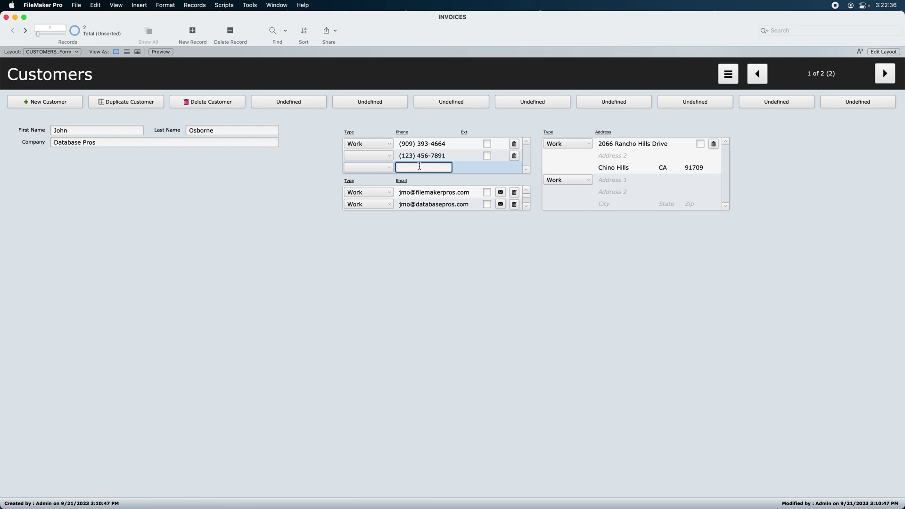
pyautogui.write('1234567')
pyautogui.click(421, 178)
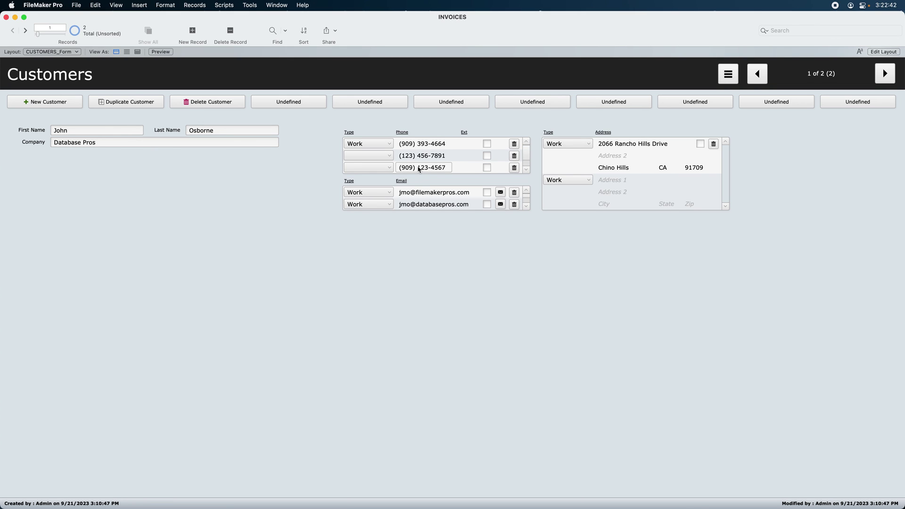
# Replace it with a too-short number, triggering and dismissing the 7 or 10 digits warning.
pyautogui.click(419, 167)
pyautogui.hotkey('shift', 'End')
pyautogui.press('super+a')
pyautogui.write('12345')
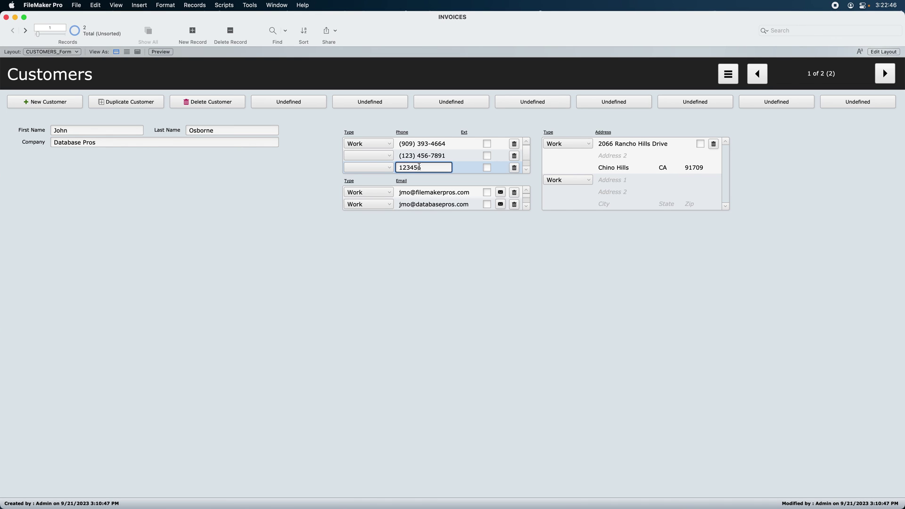
pyautogui.press('Tab')
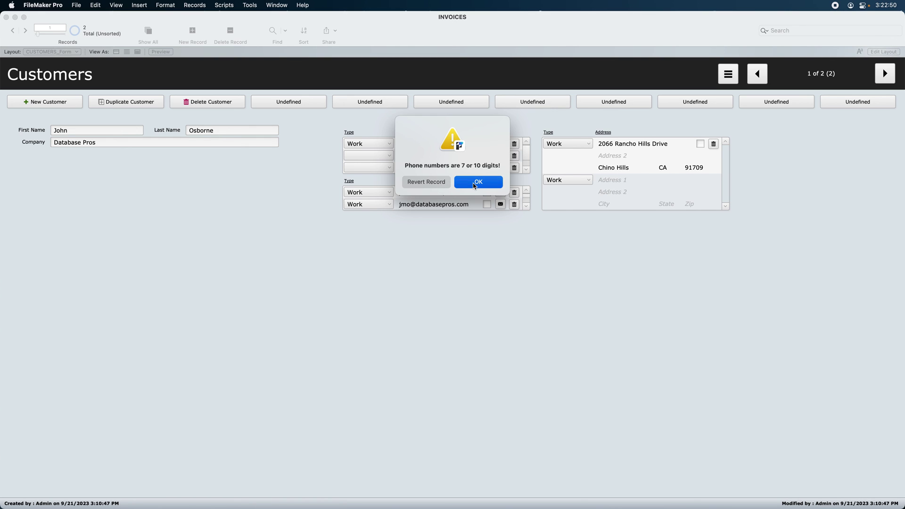
pyautogui.click(467, 187)
pyautogui.click(427, 168)
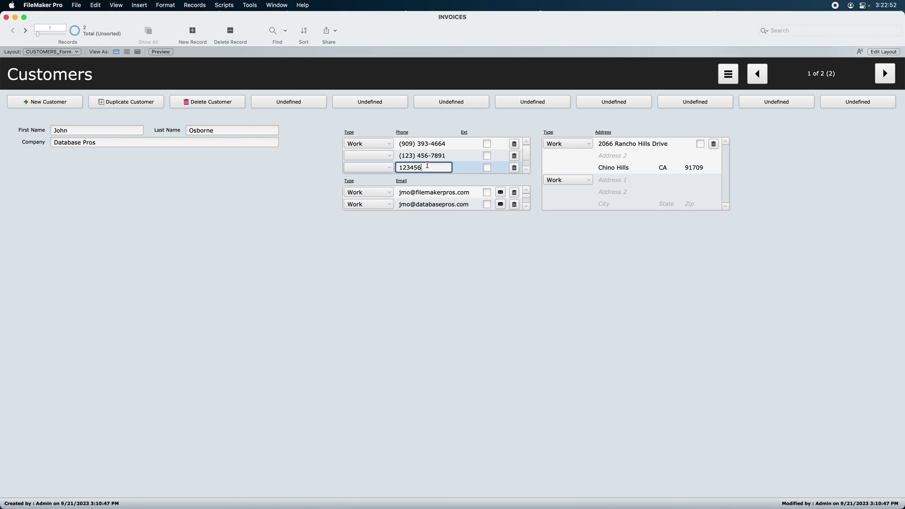
pyautogui.write('7')
pyautogui.click(438, 264)
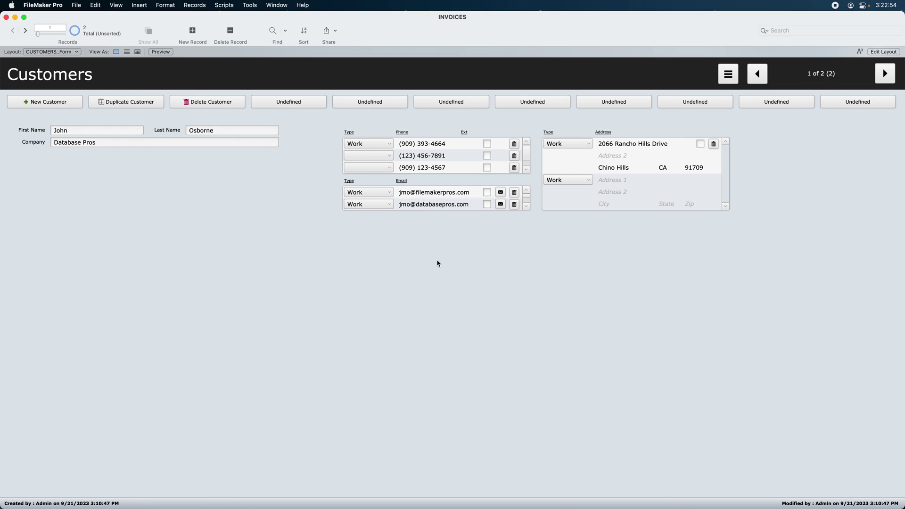